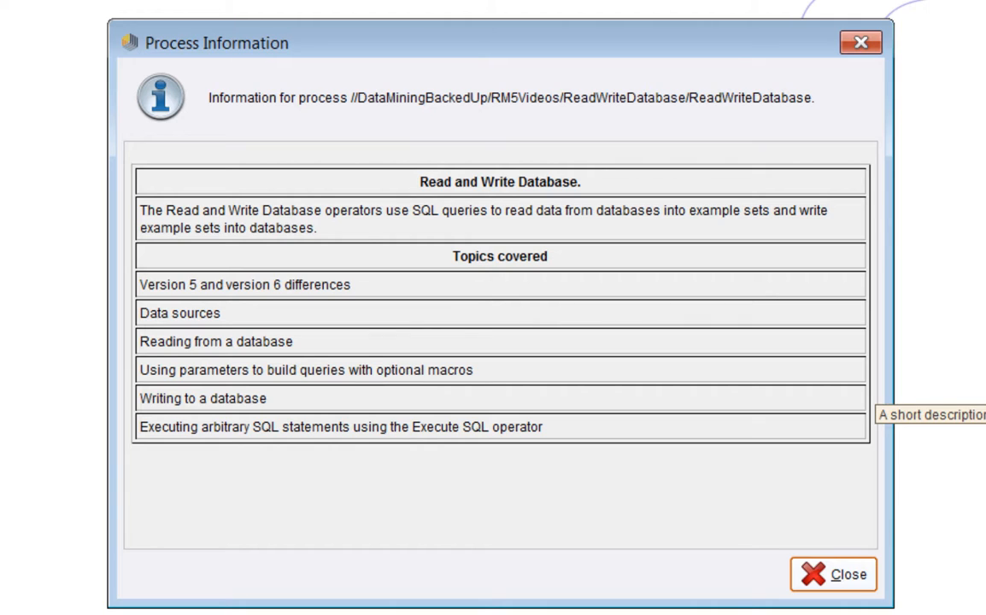
Step: Close the process information and examine the Read Database, Write Database, Execute SQL and Read CSV operators in the main process
click(836, 578)
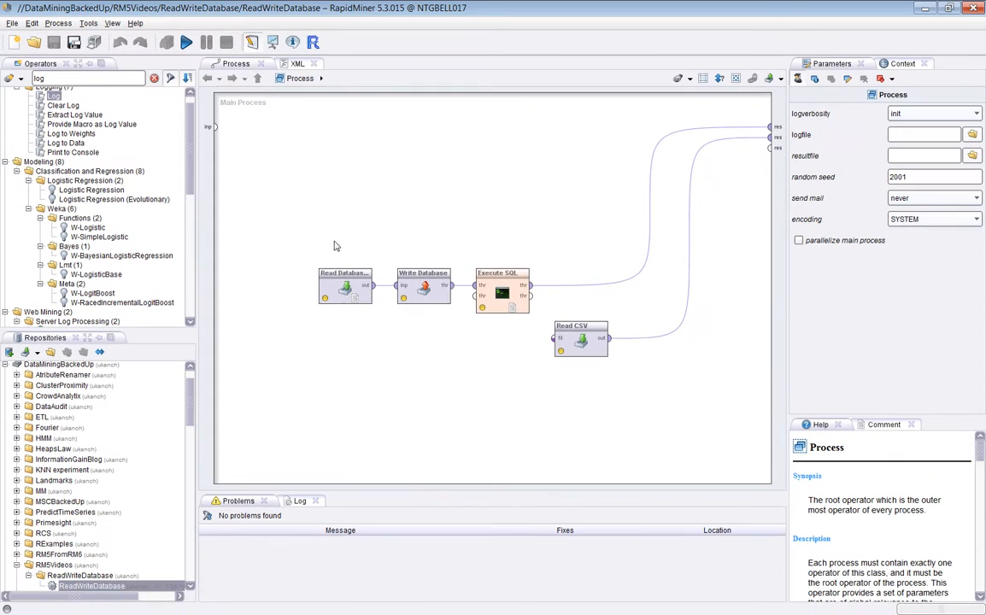
click(327, 296)
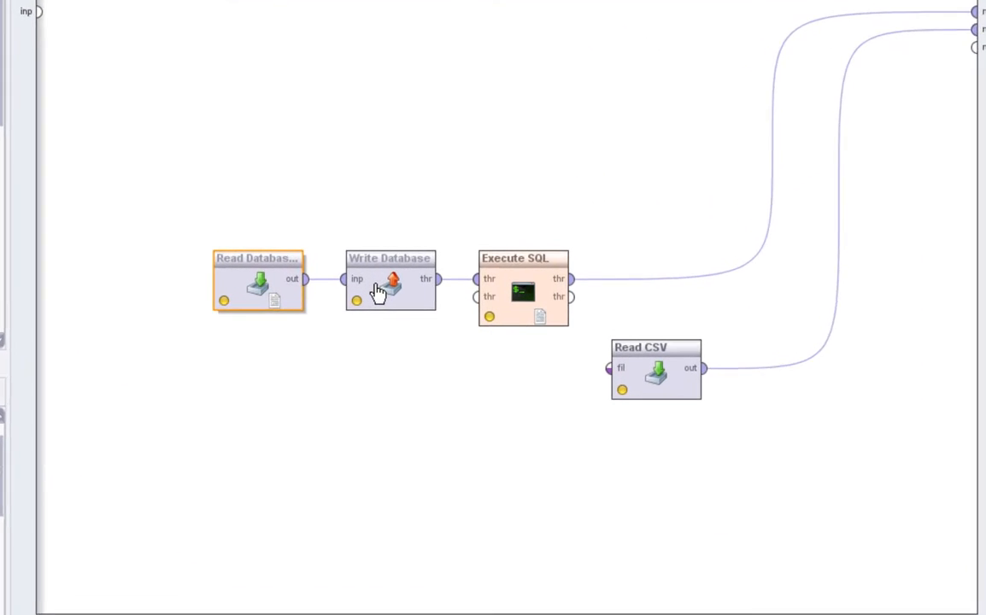
click(417, 293)
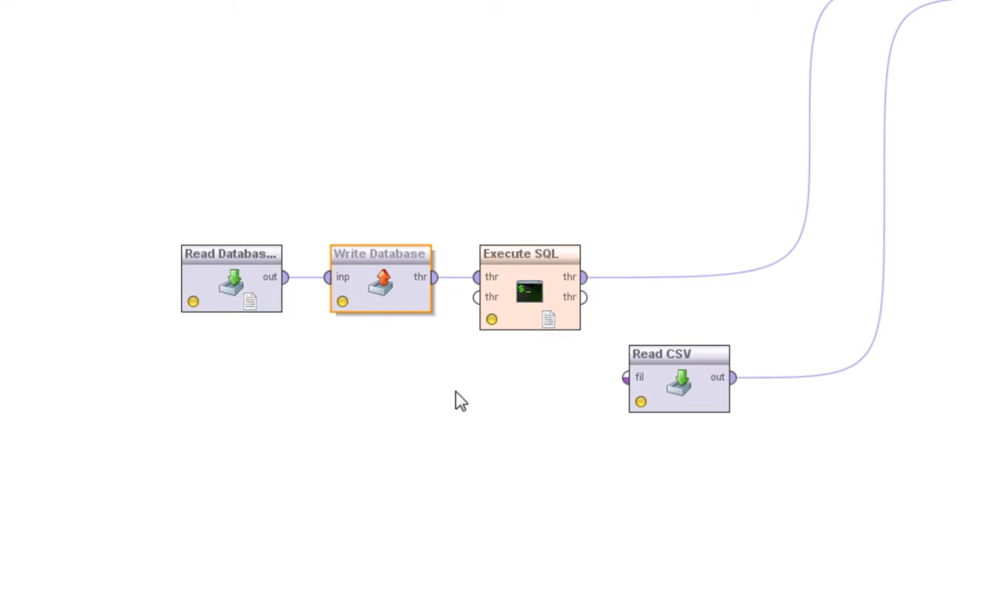
click(533, 321)
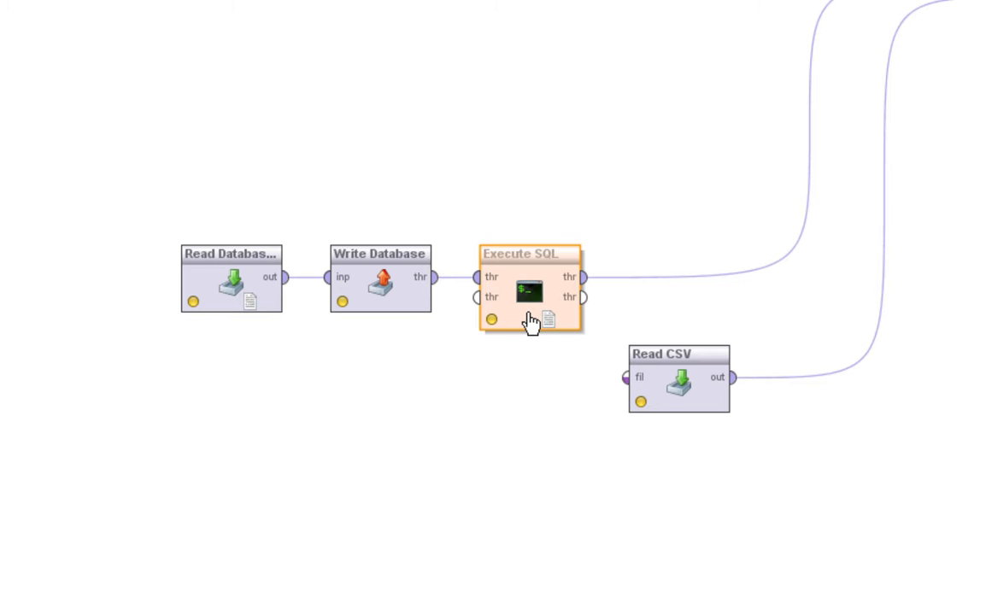
click(694, 396)
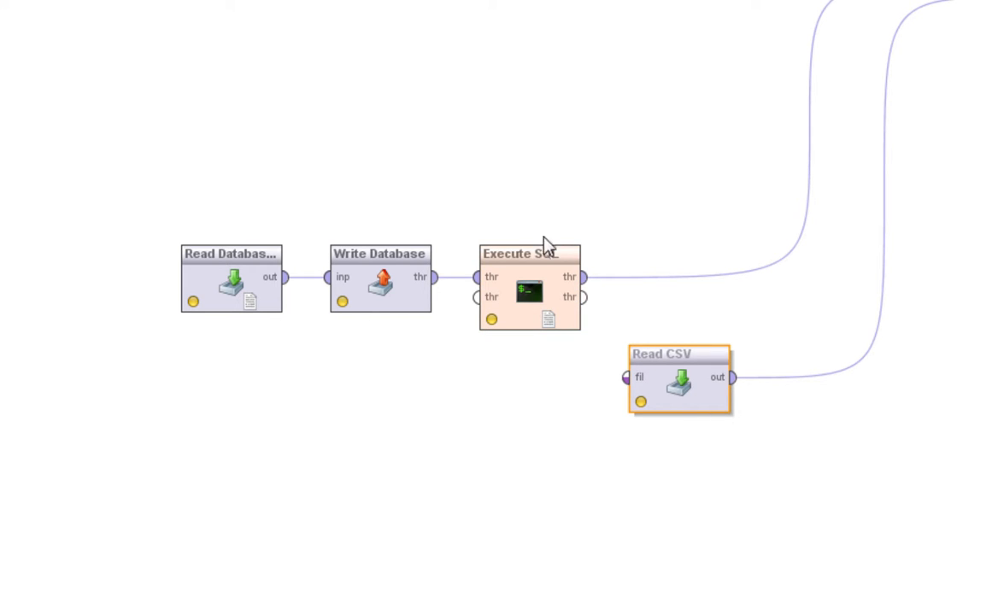
click(523, 287)
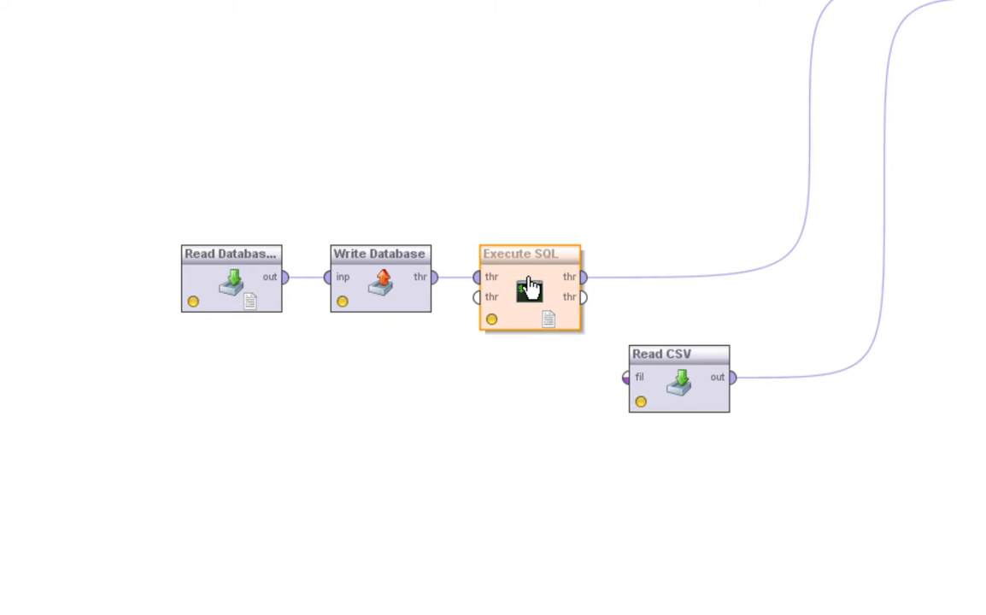
click(664, 376)
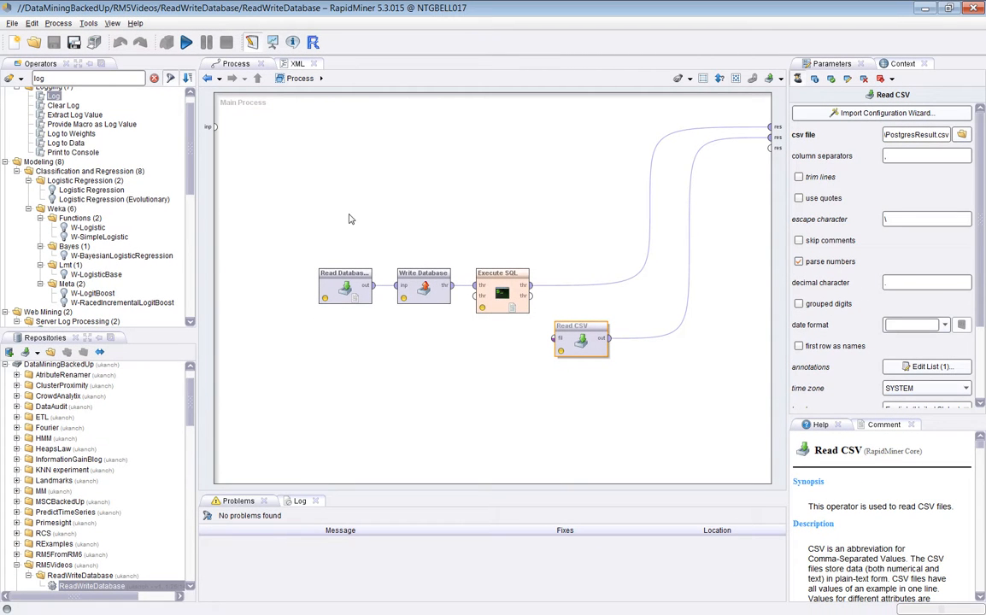
Step: Clear the operator search, collapse the Utility group and expand the Data operators in the Import group
double_click(101, 83)
key(BackSpace)
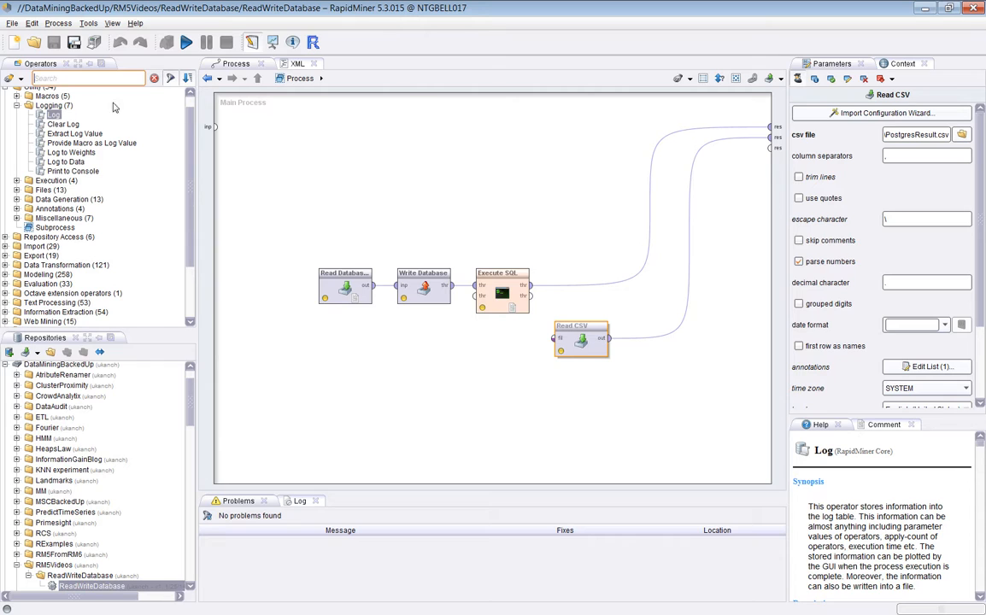
click(6, 87)
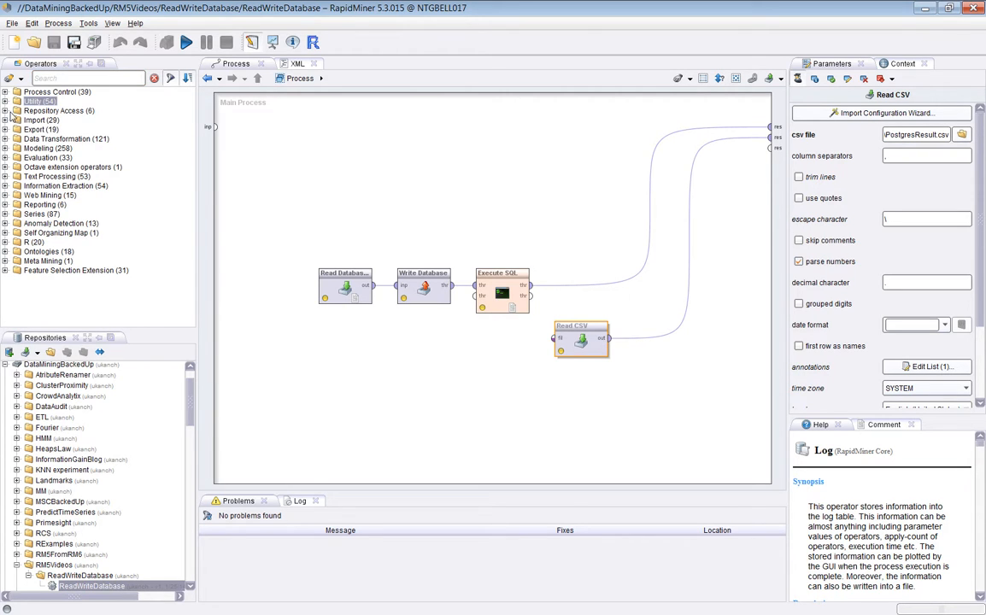
click(6, 119)
click(16, 129)
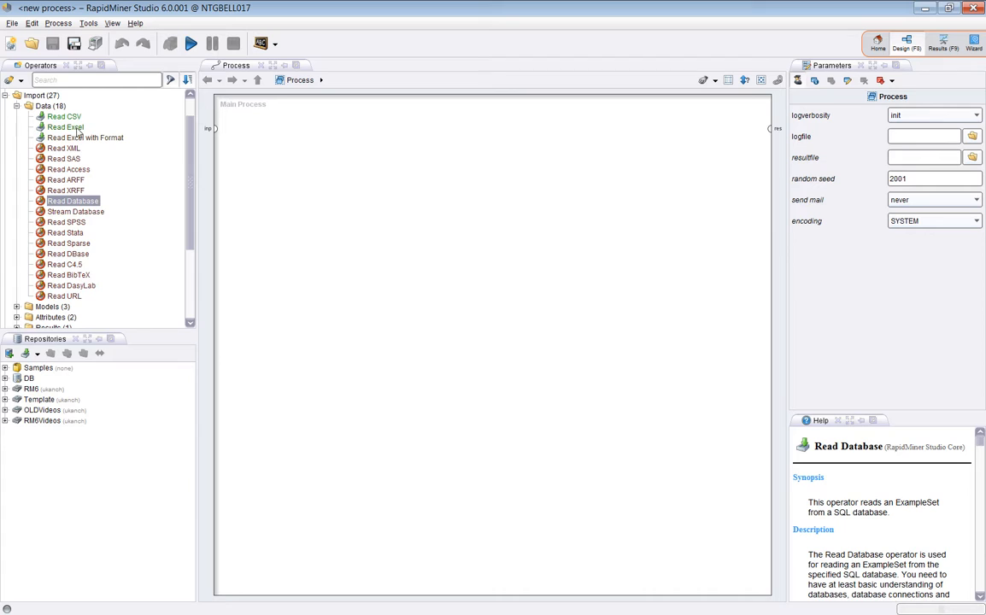
Step: Look at the Read XML import operator in RapidMiner Studio 6, then return to RapidMiner 5
click(73, 149)
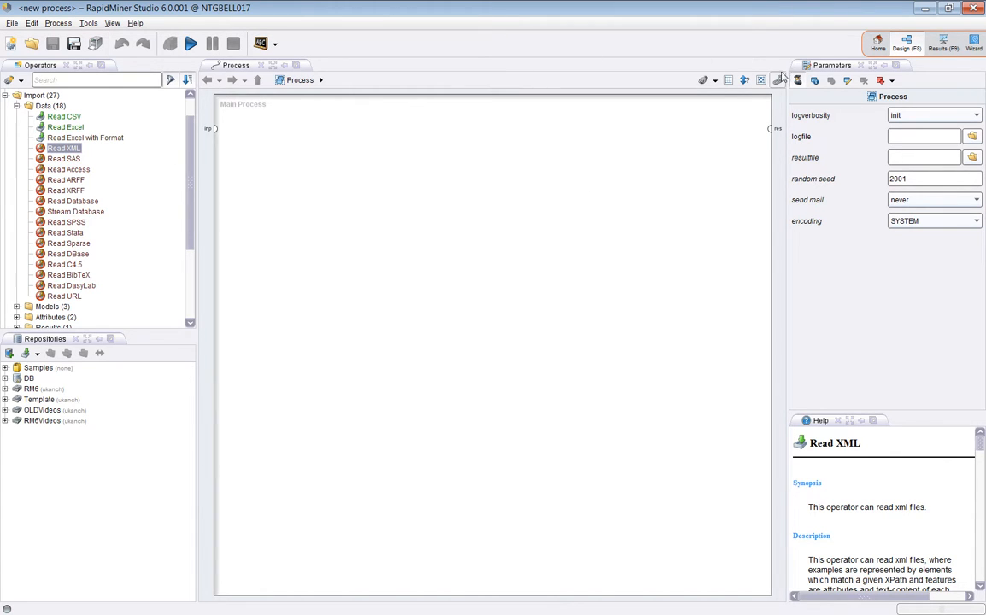
click(927, 9)
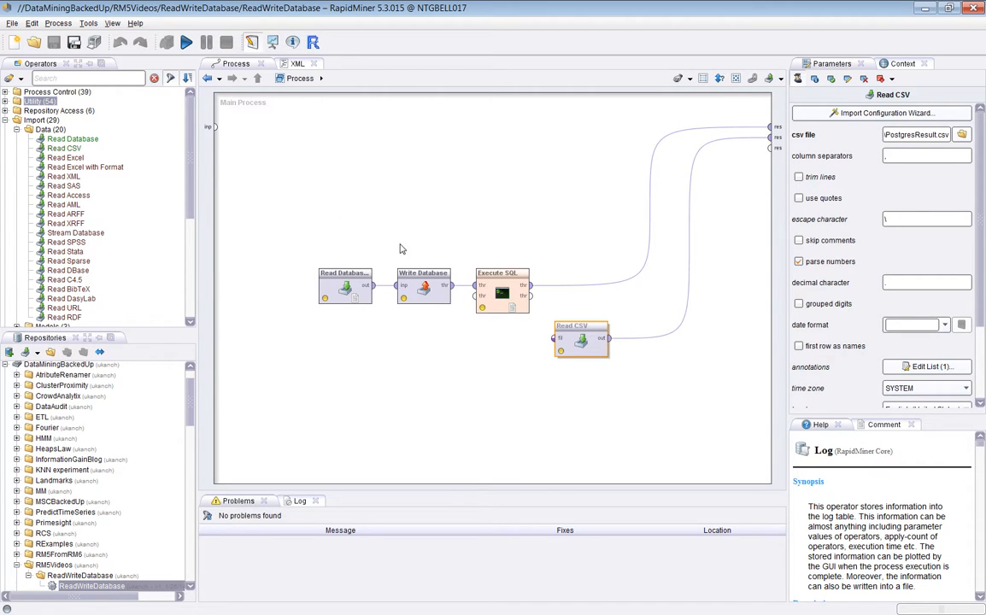
Step: Select the Read Database operator and review its connection definition options, keeping predefined
click(347, 287)
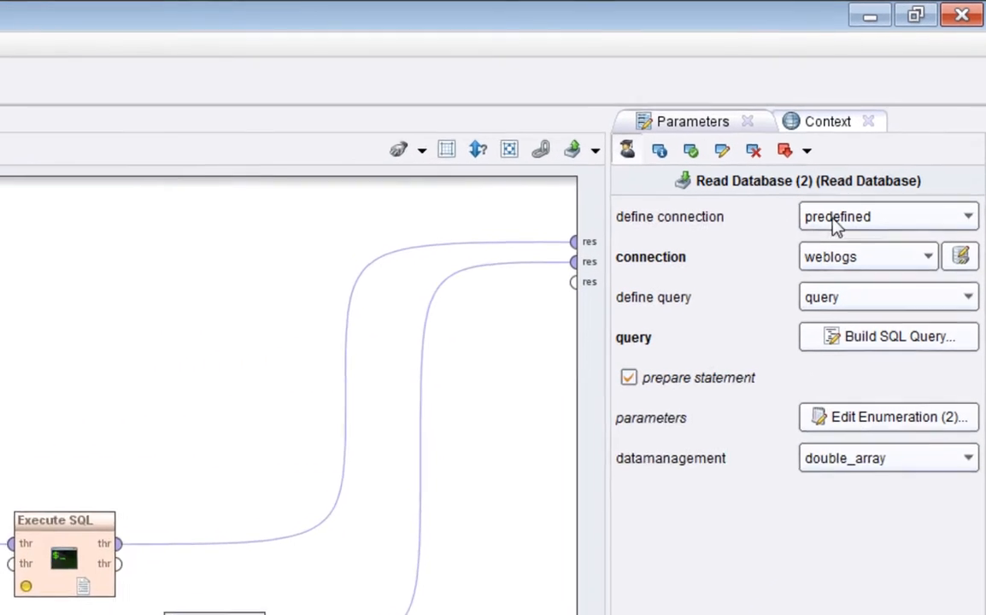
click(924, 117)
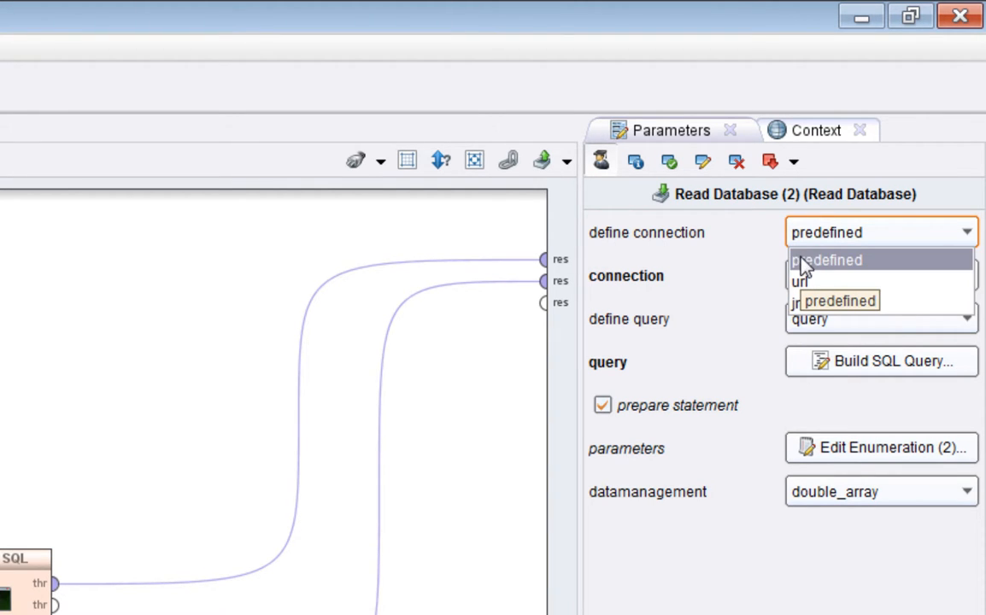
click(843, 265)
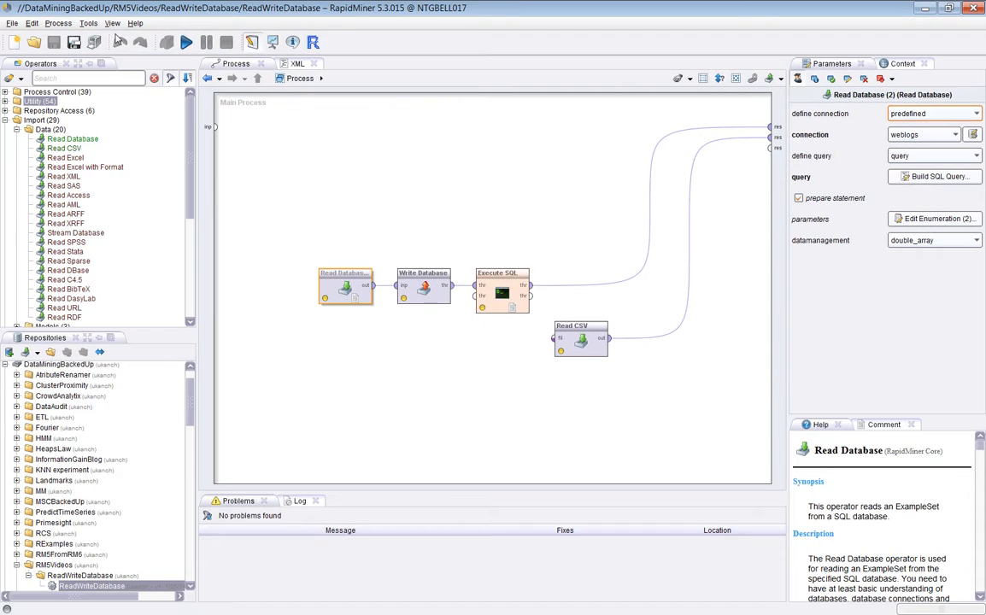
Step: Open the database connections manager and display the details of the weblogs connection
click(88, 23)
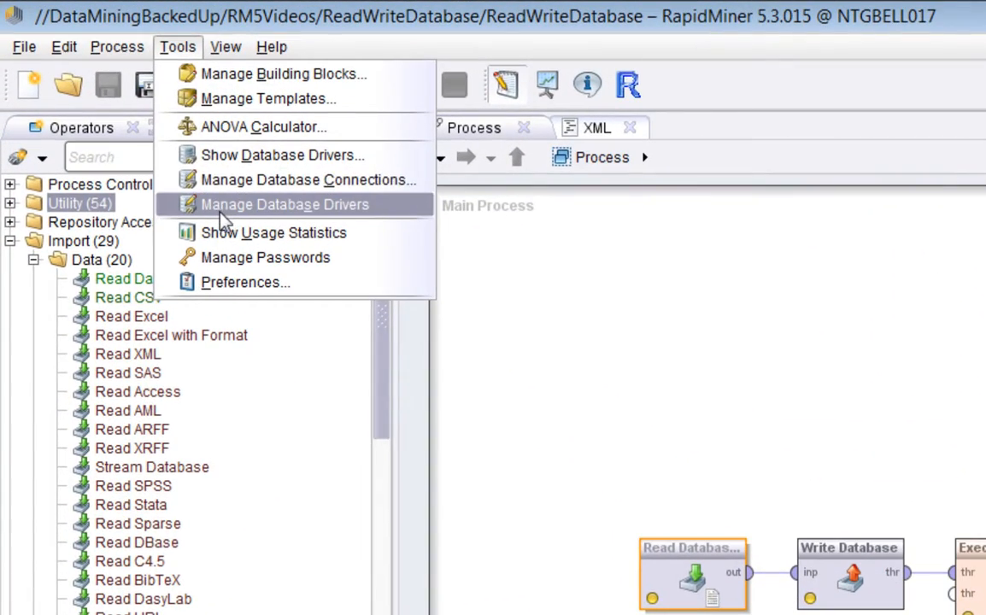
click(256, 179)
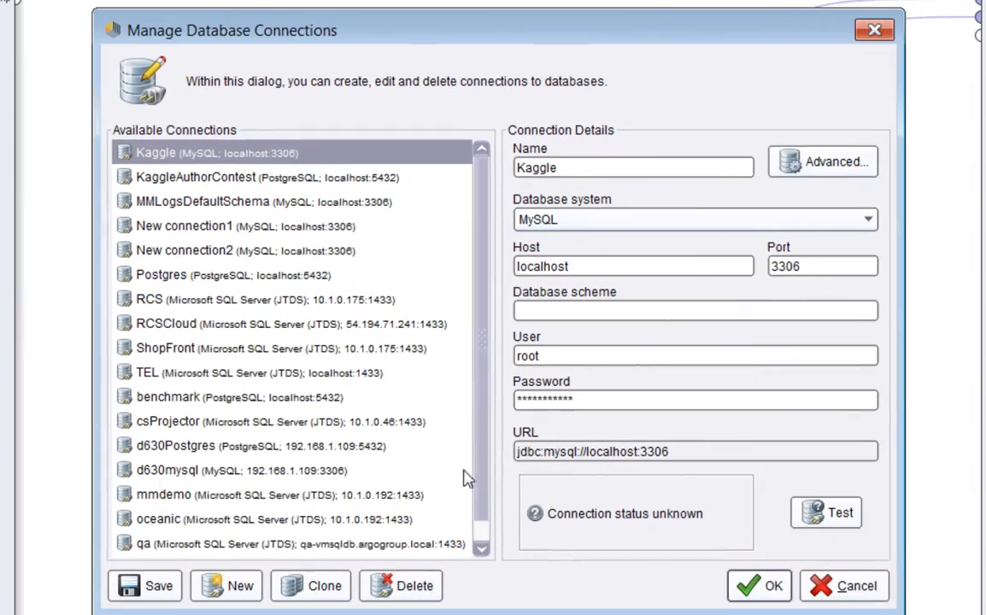
scroll(663, 611, down, 1)
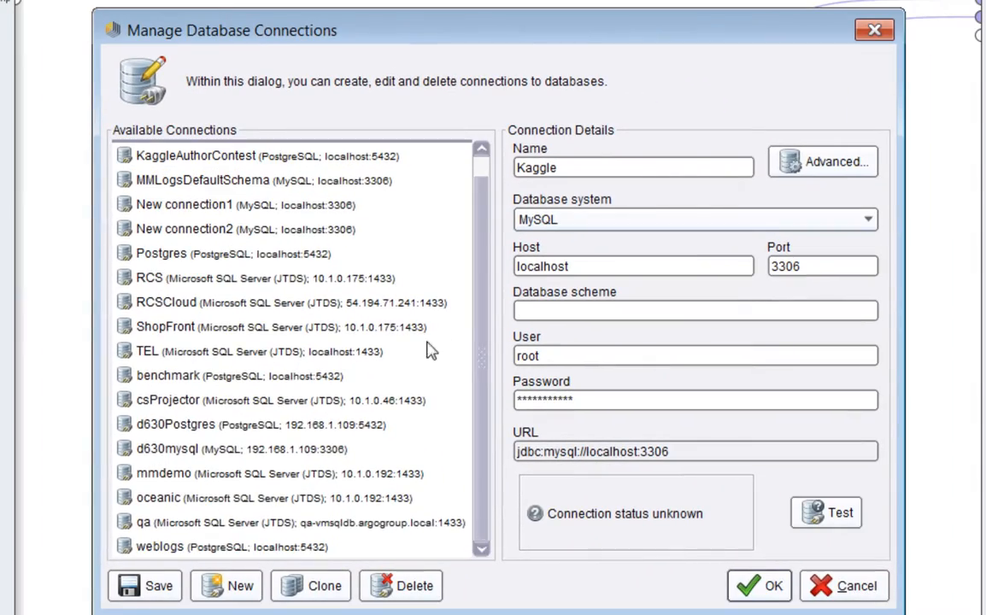
click(162, 547)
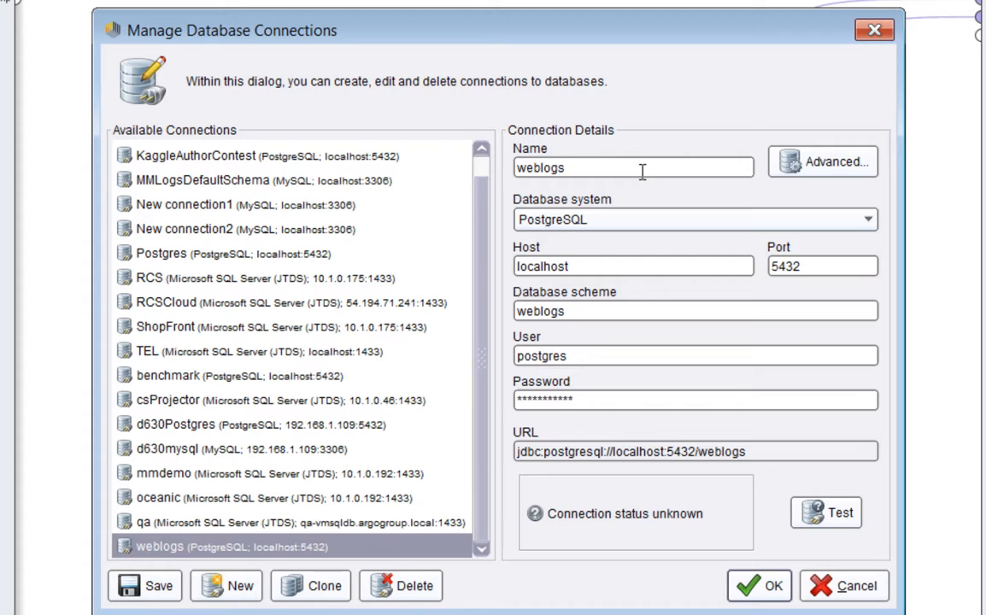
Step: Review the weblogs connection's database system, host, port, database scheme and user, keeping PostgreSQL as the system
click(869, 224)
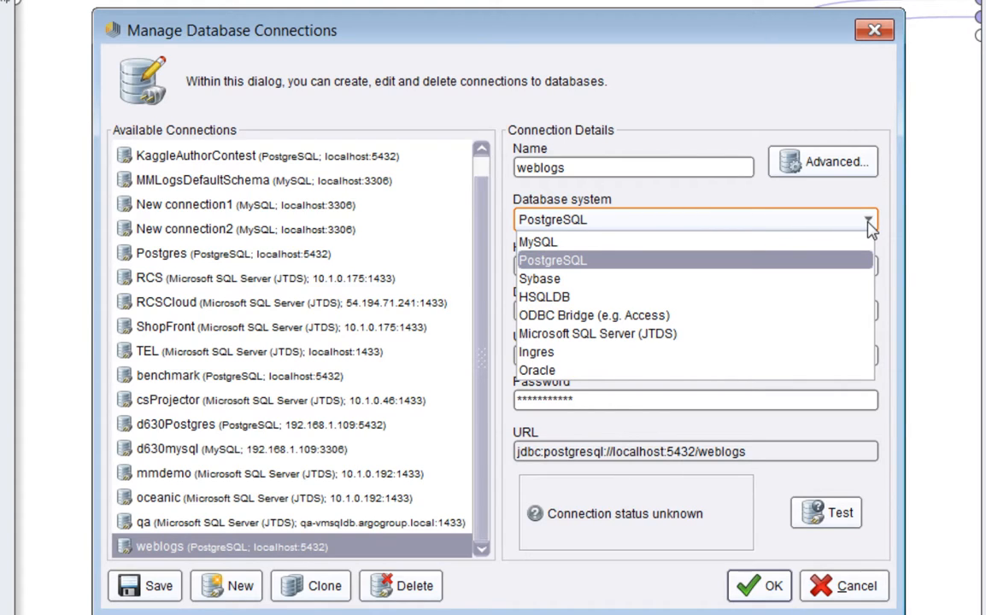
click(844, 261)
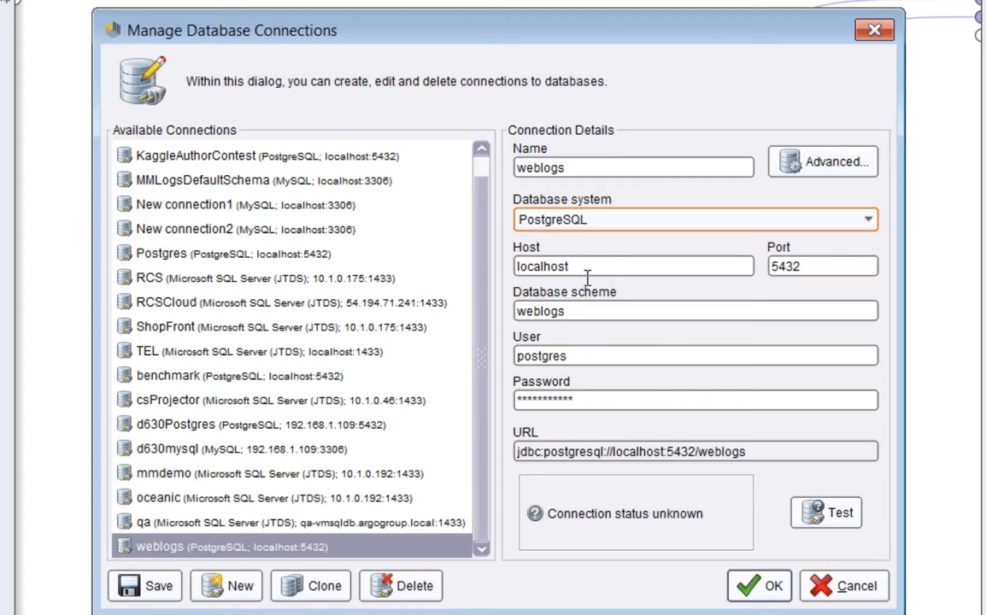
drag(587, 278, 500, 275)
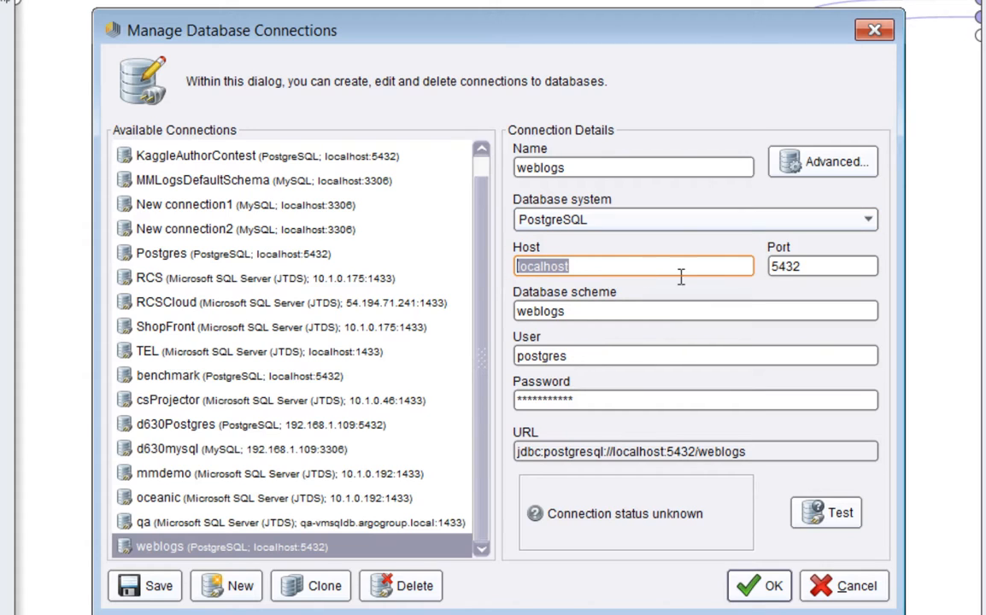
click(811, 271)
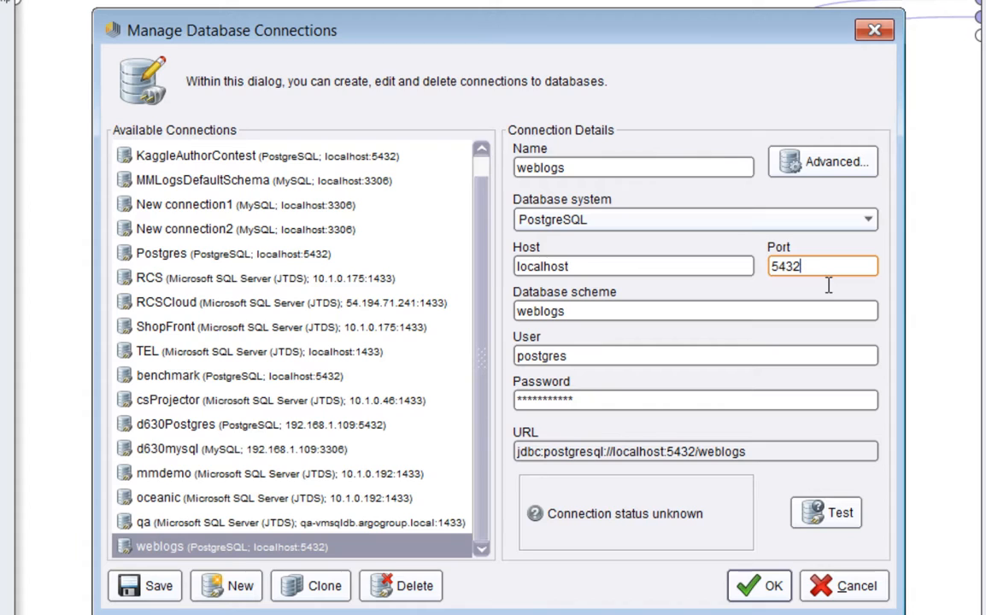
click(601, 313)
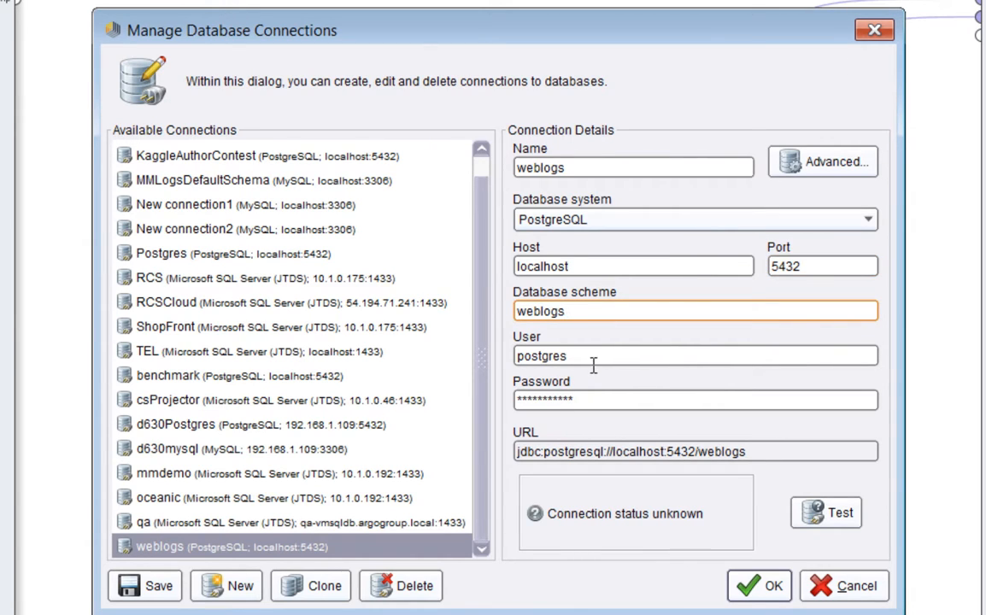
click(535, 354)
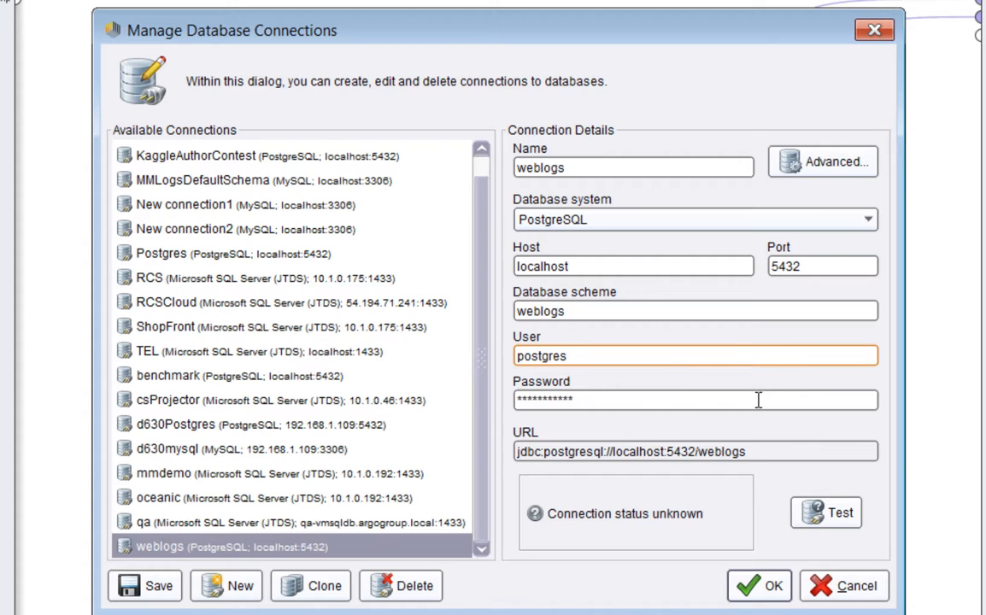
Step: Test the weblogs connection, check the available database systems once more, and close the connections manager without saving
click(827, 512)
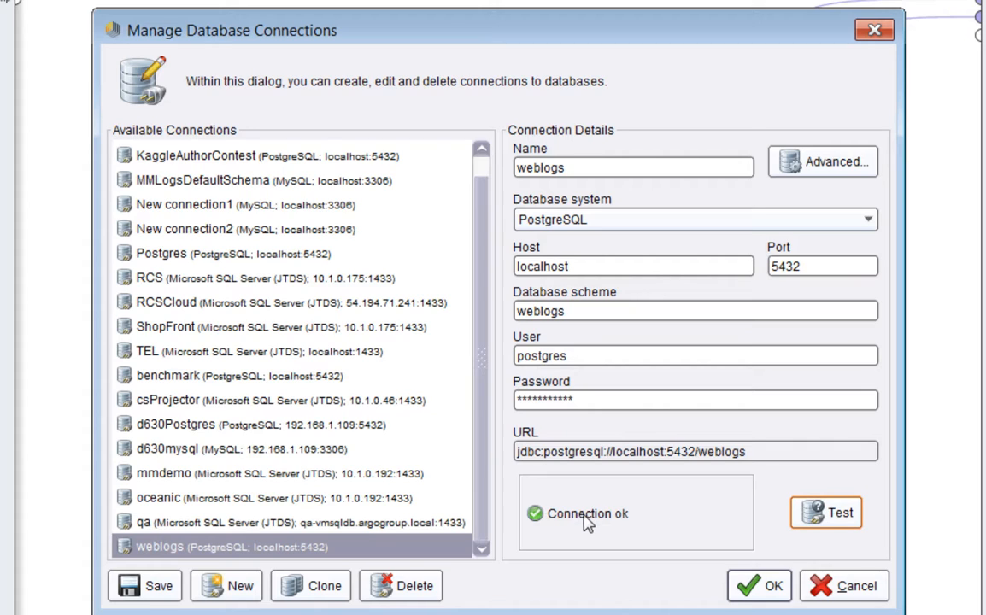
click(649, 221)
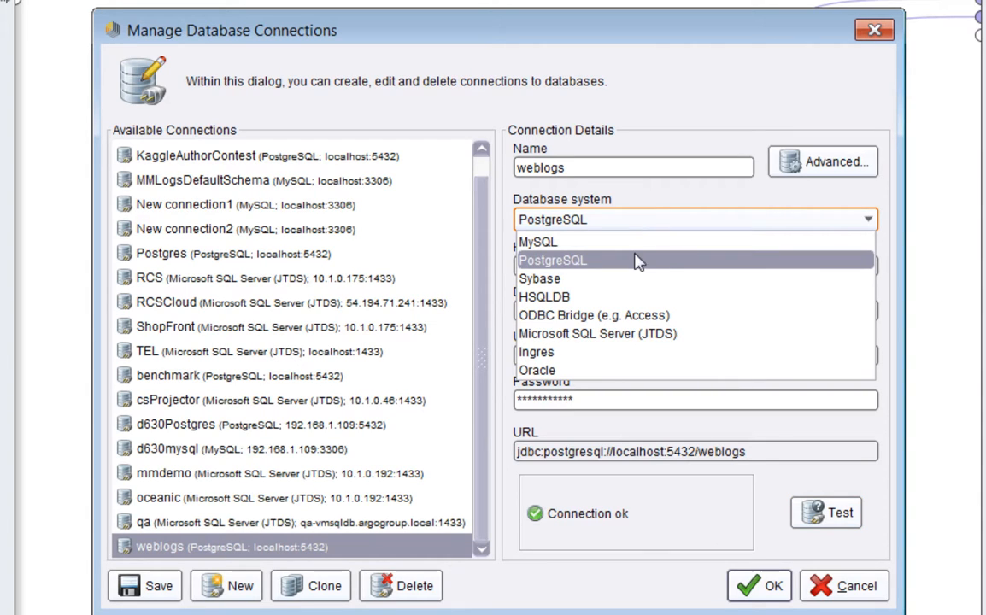
click(842, 586)
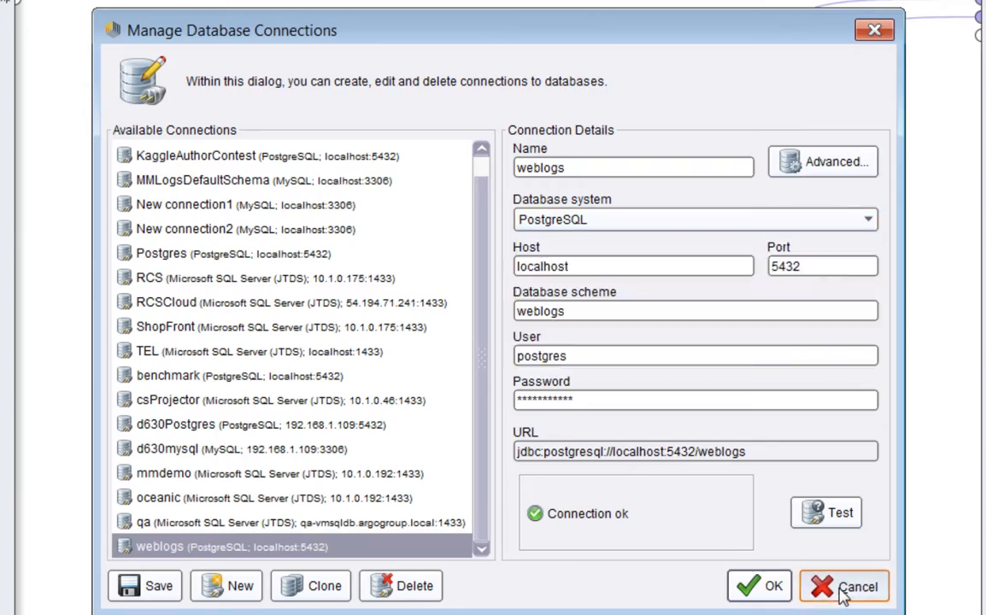
click(842, 586)
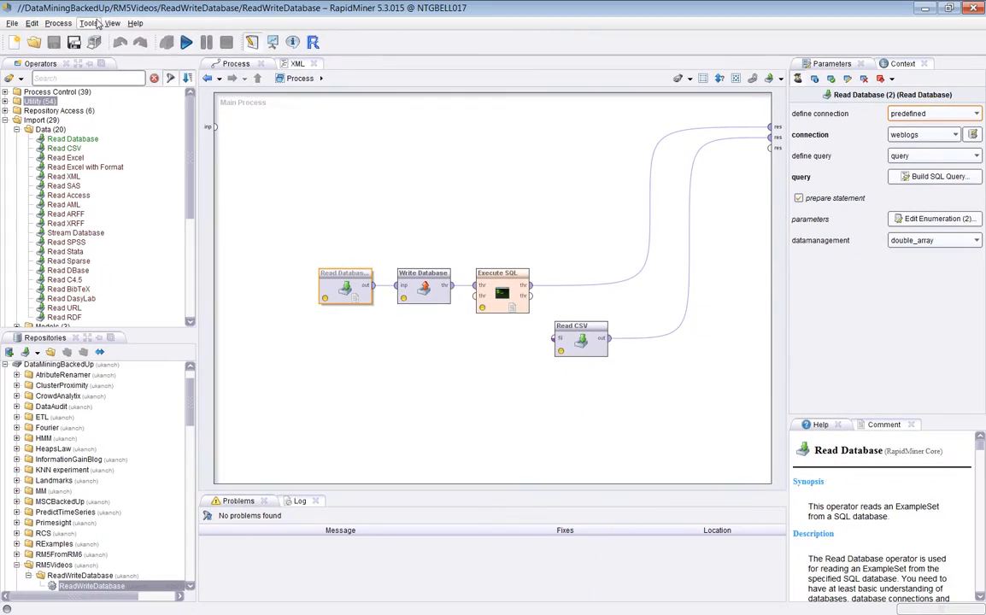
Step: View the list of available JDBC database drivers and close it
click(88, 24)
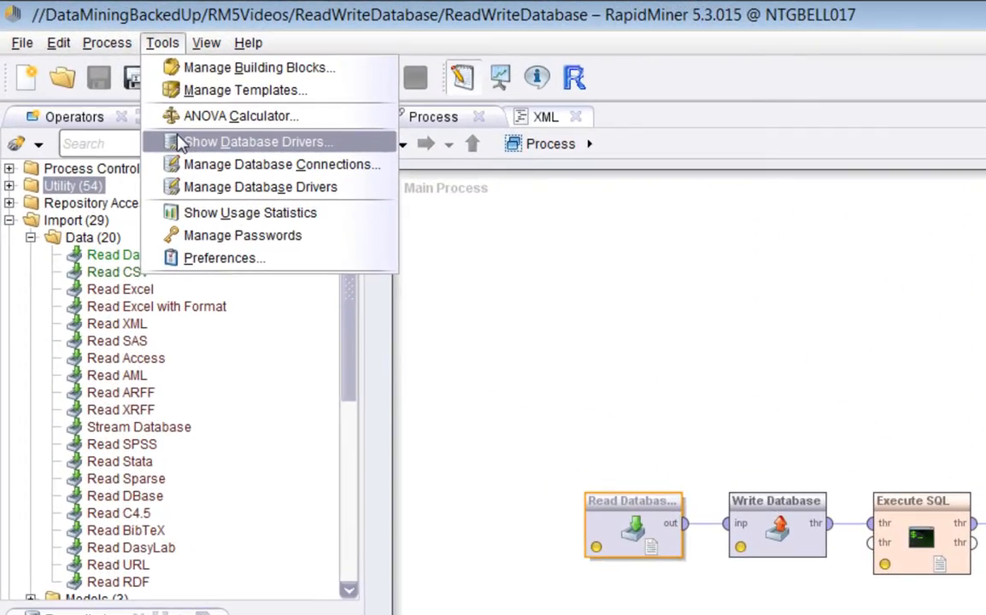
click(136, 77)
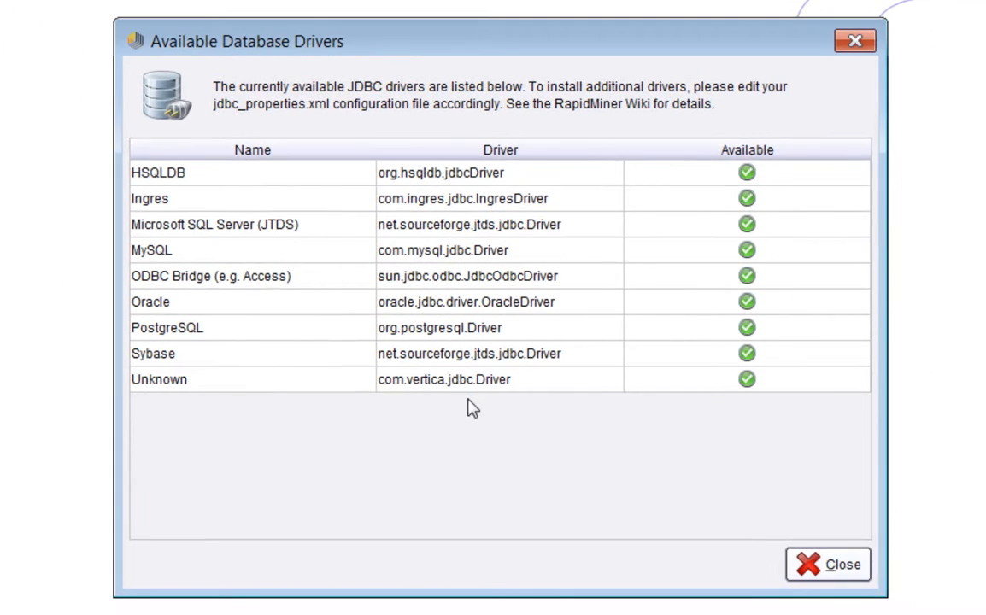
click(820, 567)
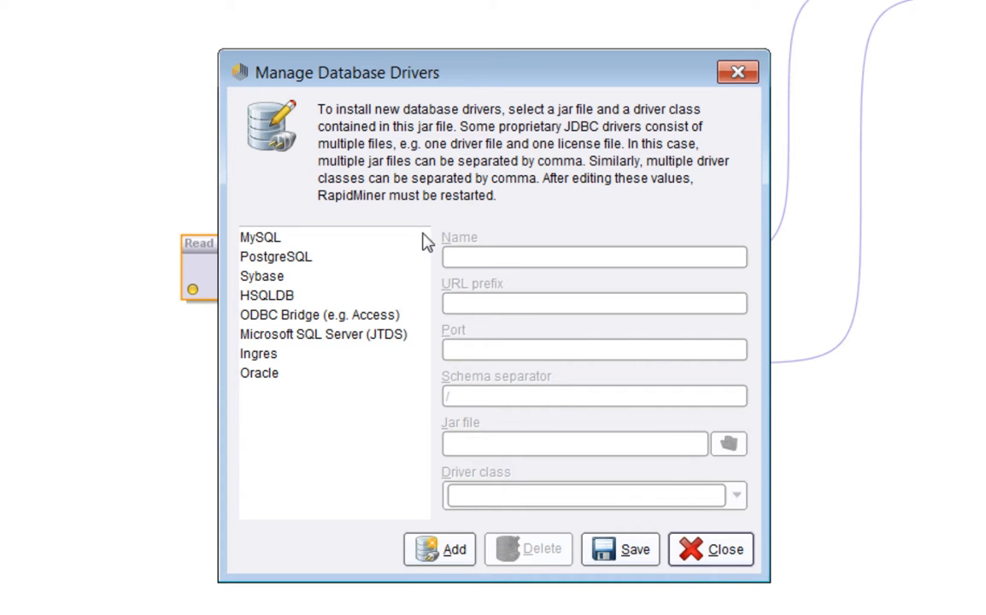
Step: Inspect the MySQL, Sybase and ODBC Bridge entries in the database driver manager, then close it
click(289, 239)
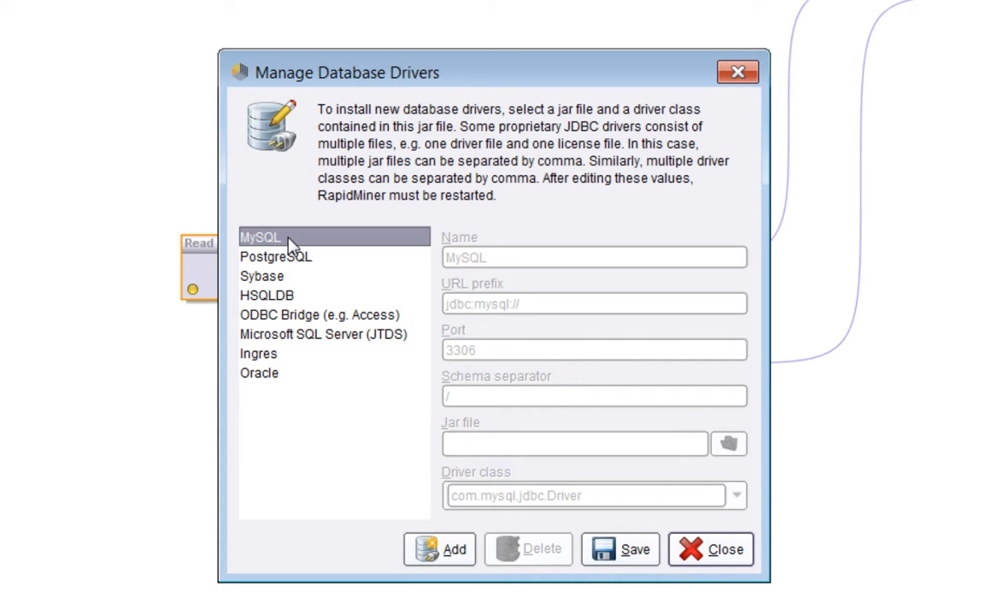
click(288, 277)
click(284, 316)
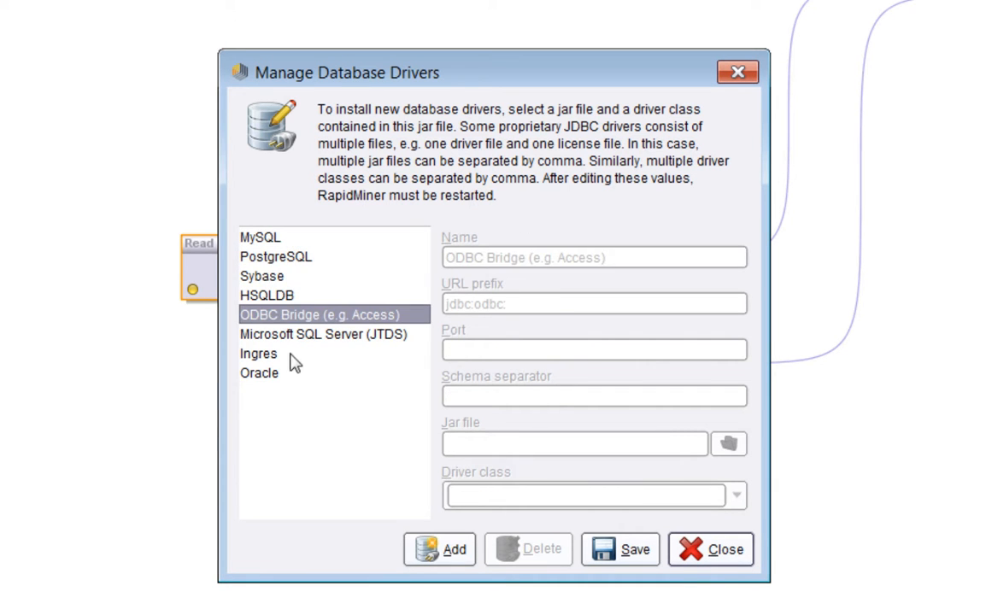
click(723, 552)
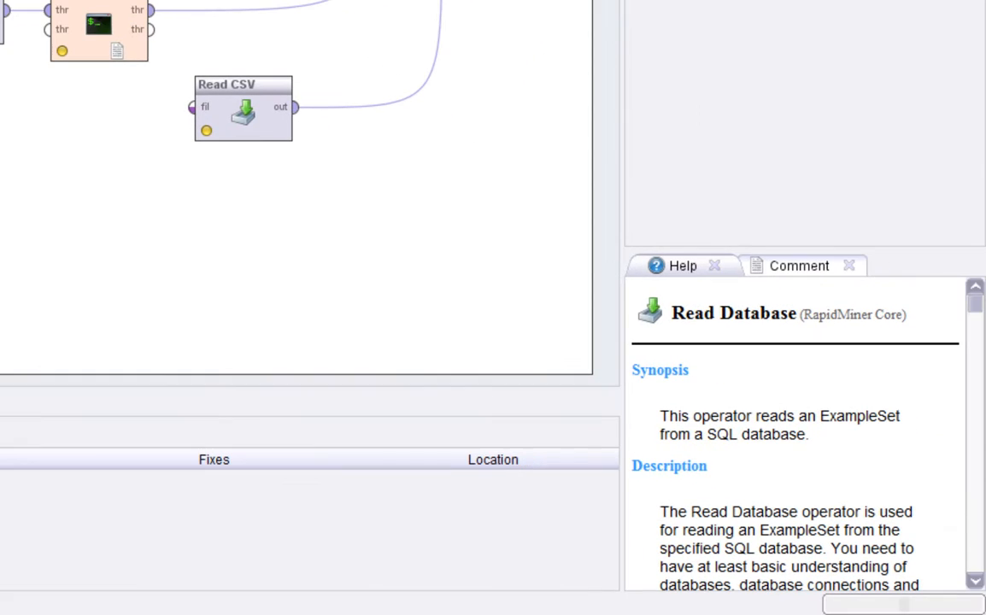
Step: View the Read Database comment on the JDBC properties and jar file locations, and return to the operator's help
click(811, 270)
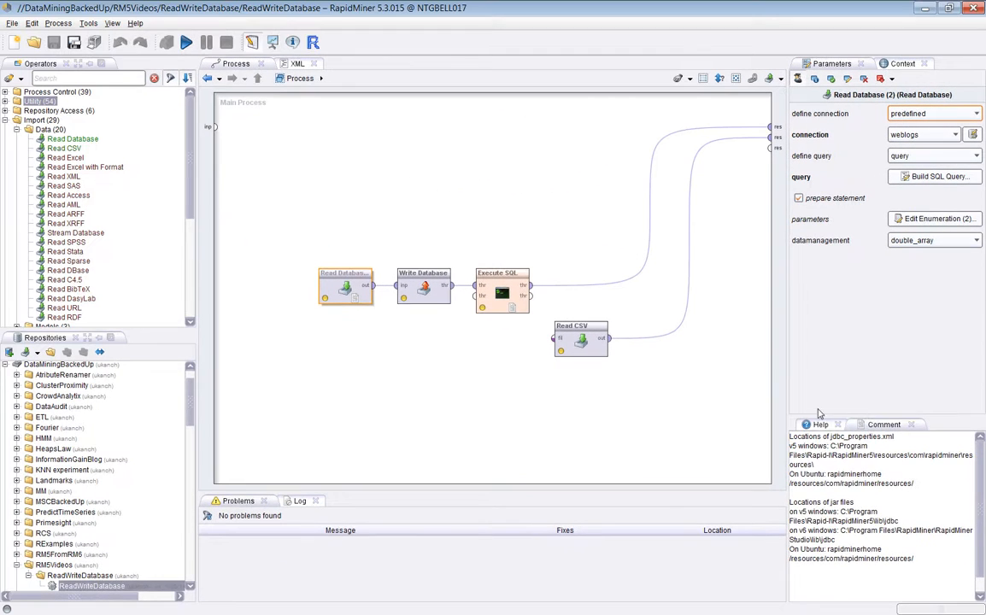
click(673, 267)
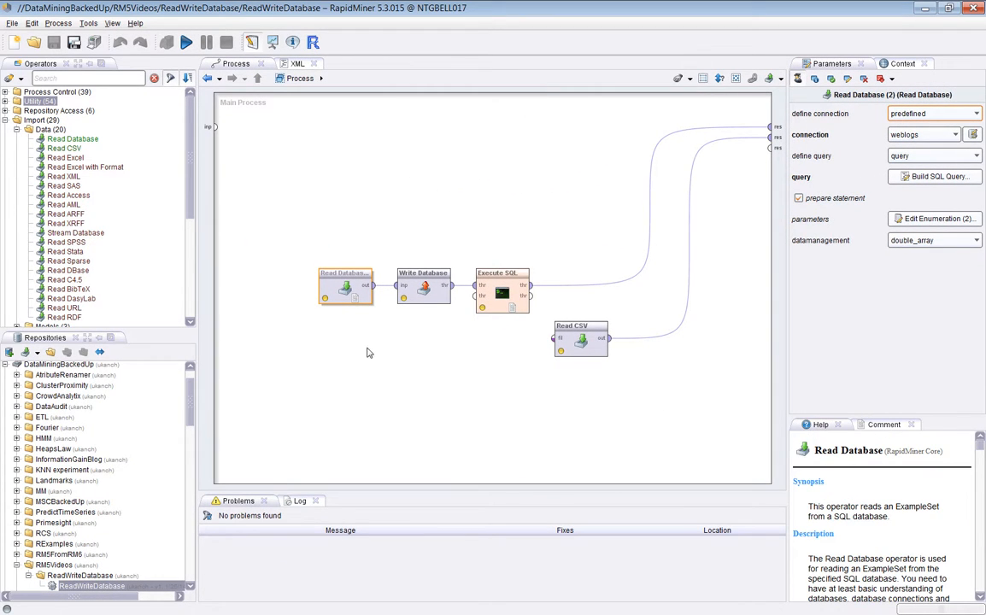
Step: Browse the predefined database connections for the Read Database operator and keep weblogs selected
click(947, 139)
scroll(953, 180, up, 3)
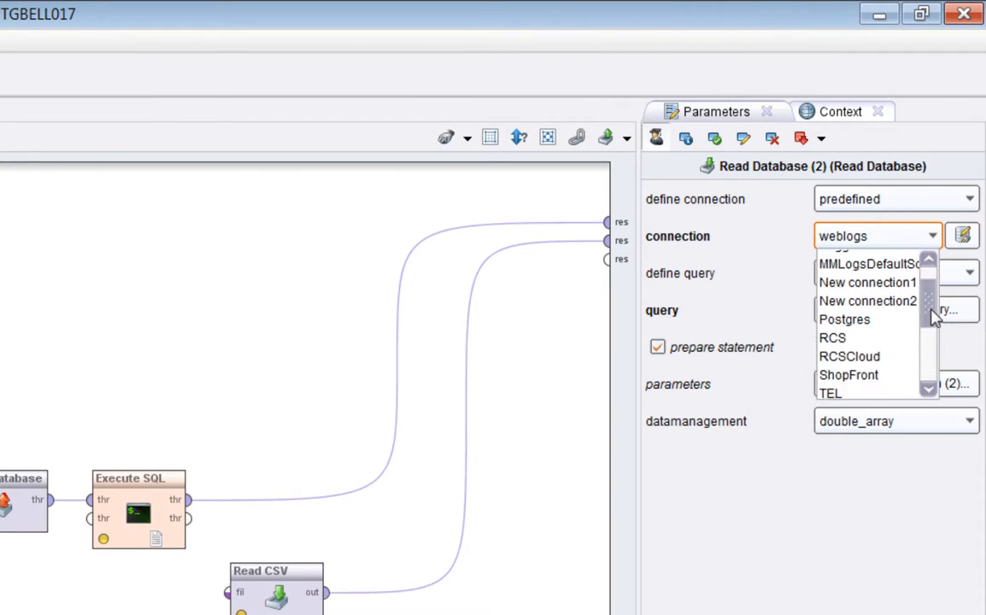
scroll(923, 342, down, 3)
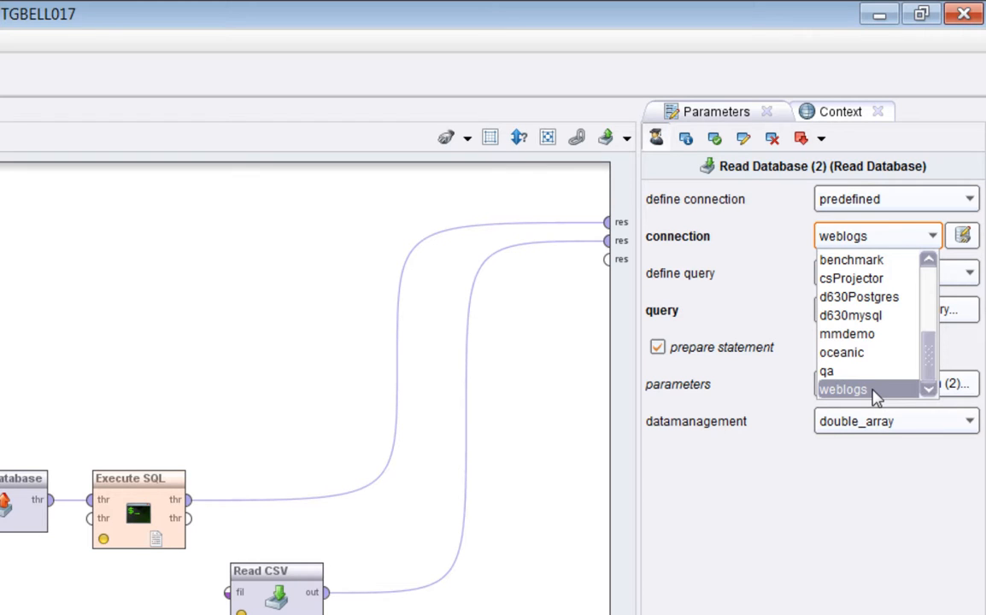
click(873, 392)
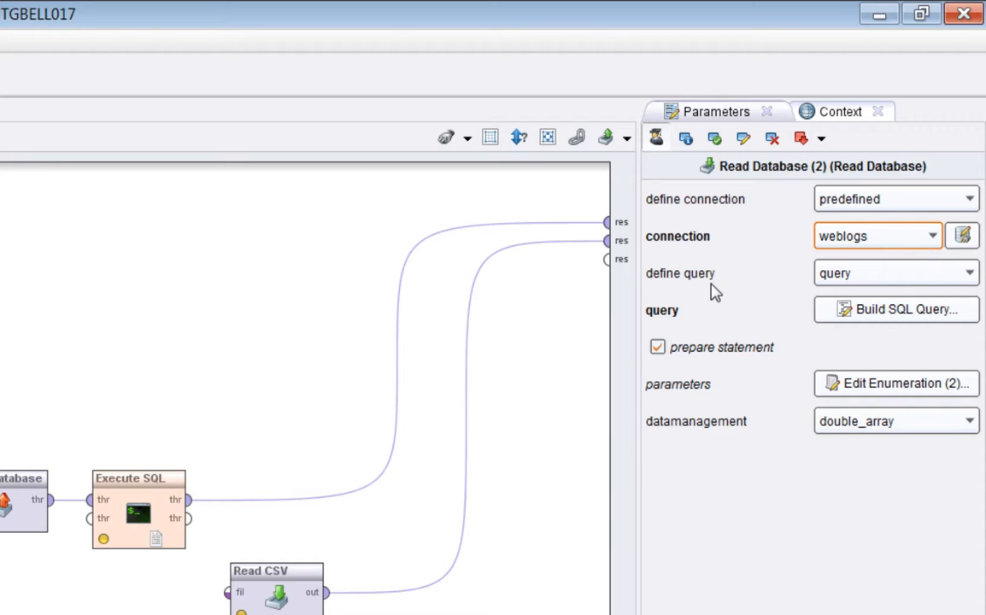
Step: Try the query file and table name options for defining the Read Database query, and return the setting to query
click(969, 277)
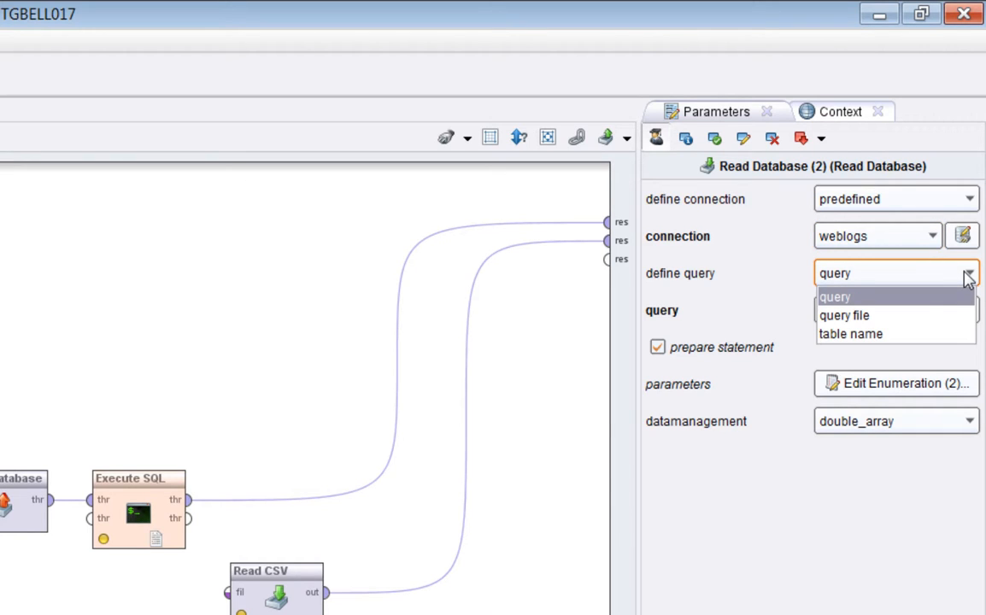
click(920, 317)
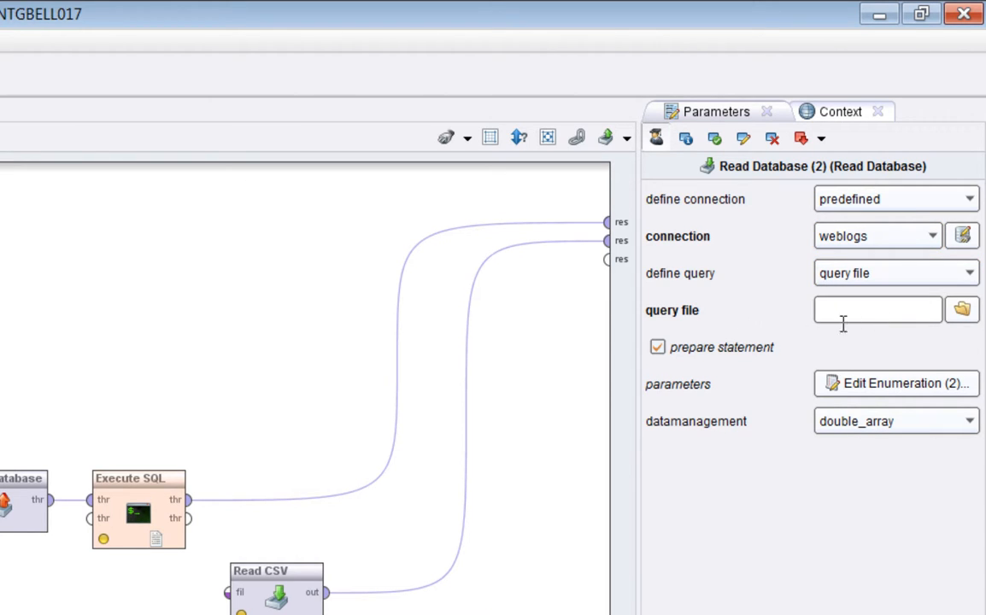
click(873, 274)
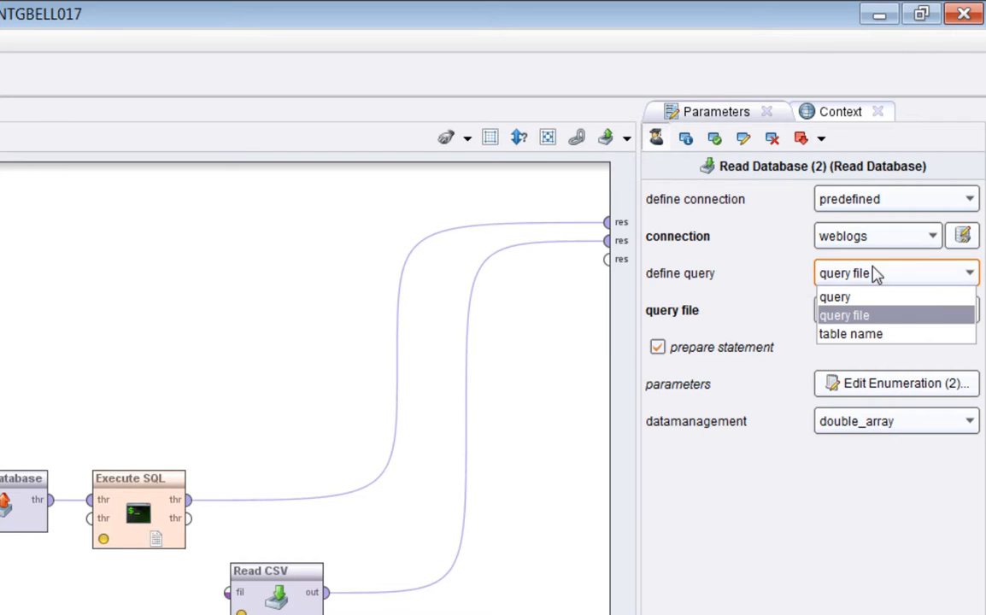
click(873, 334)
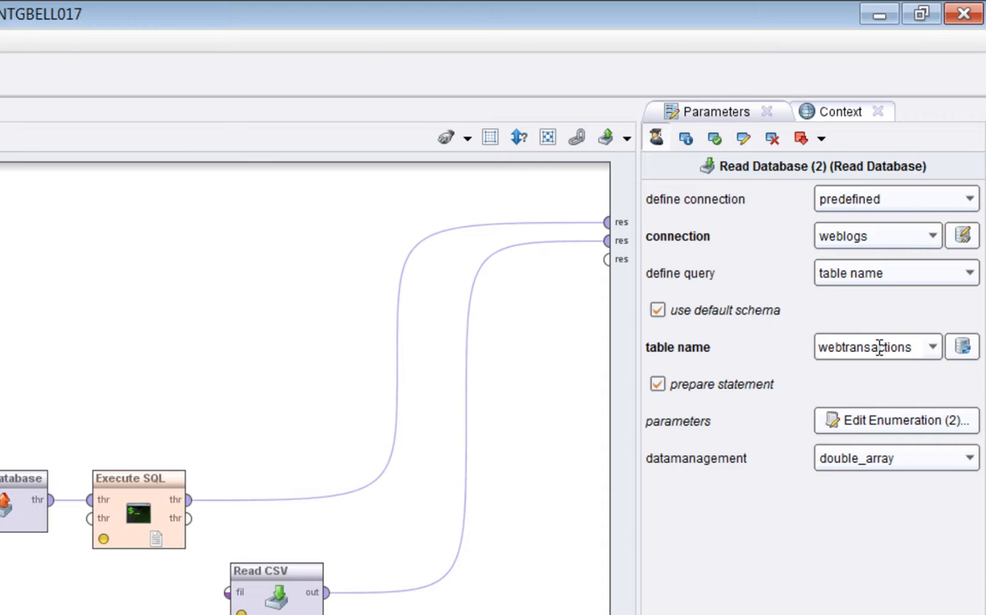
click(971, 273)
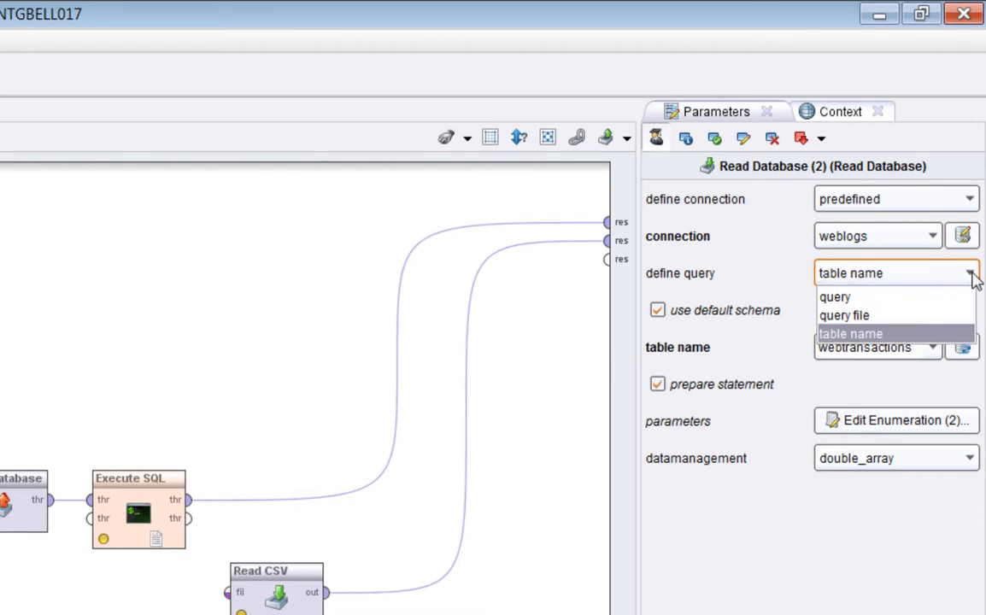
click(859, 299)
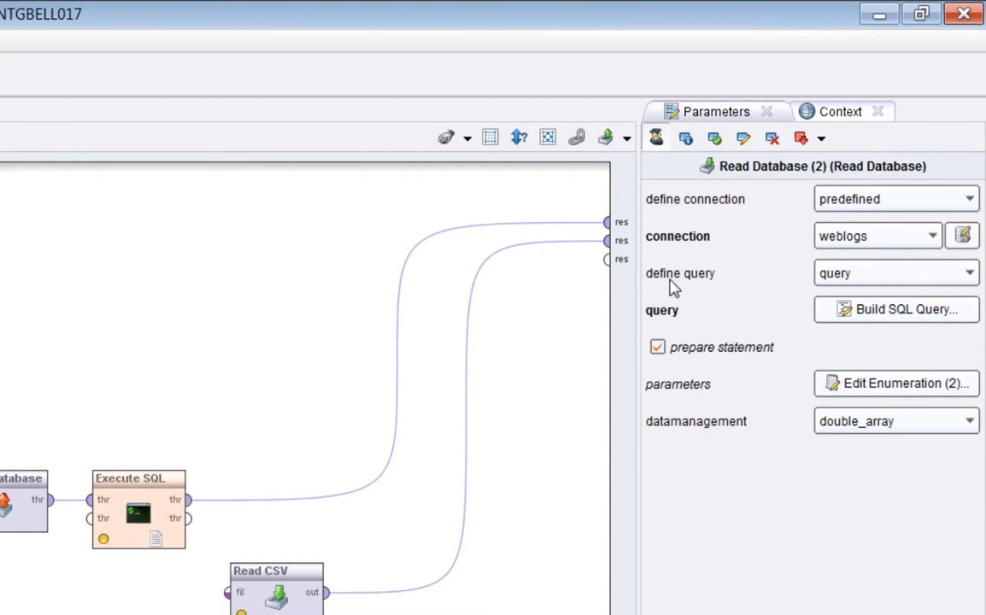
Step: Preview the generated SELECT statements for the webtransactions, webaccess, result and logs tables in the query builder, and discard the changes
click(876, 319)
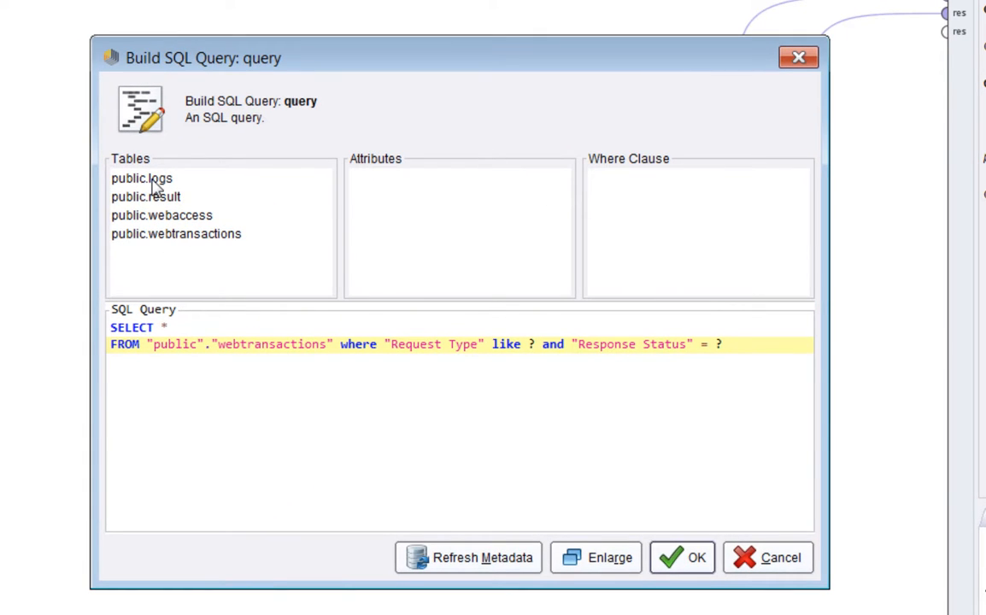
click(173, 241)
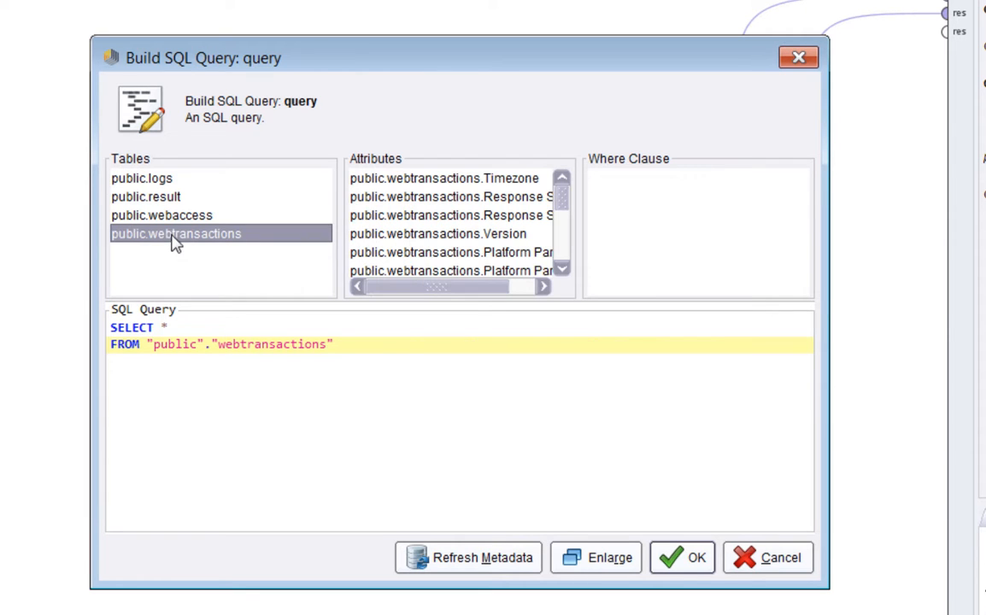
click(165, 216)
click(161, 198)
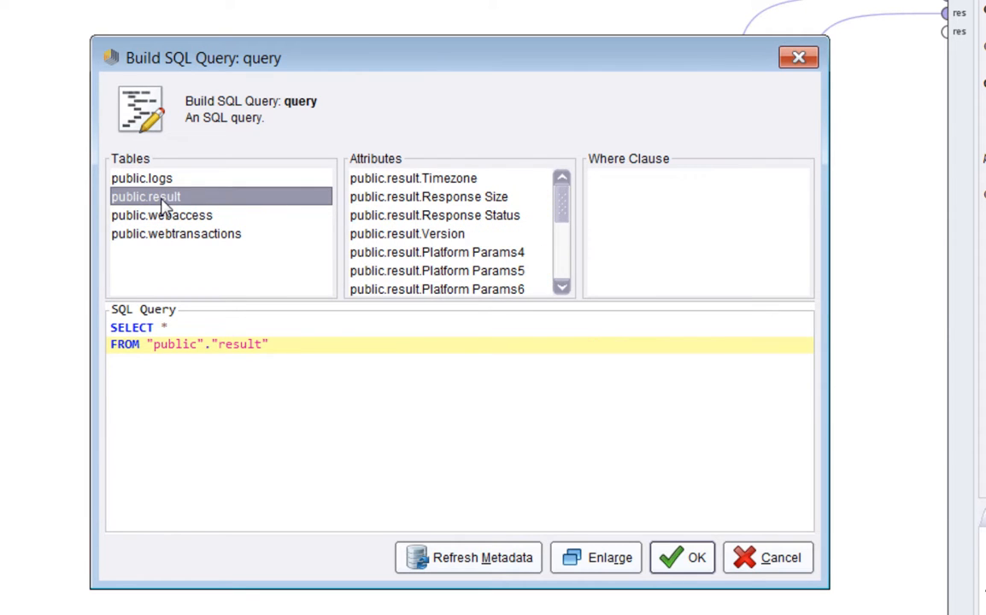
click(156, 178)
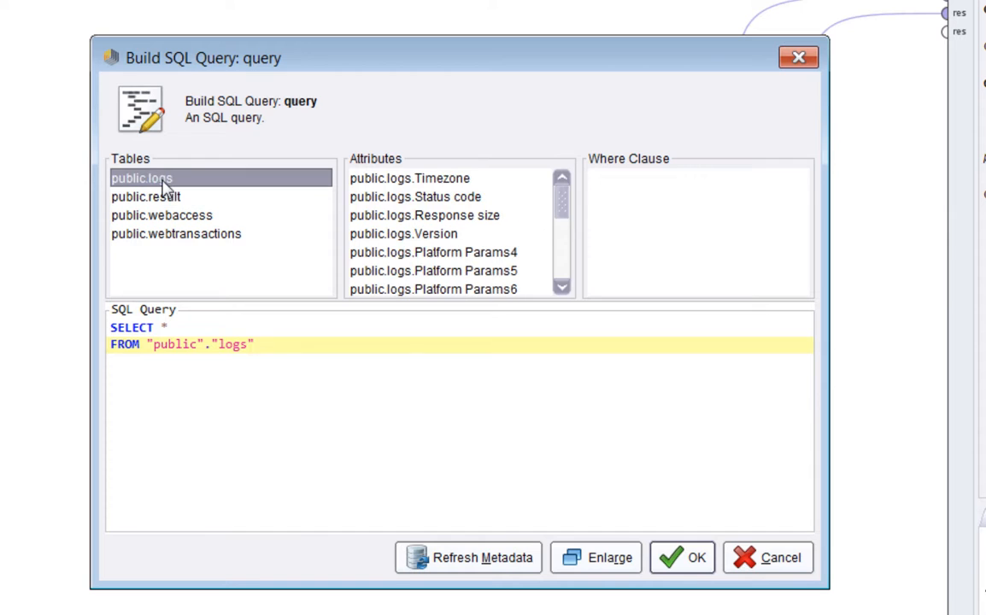
click(175, 238)
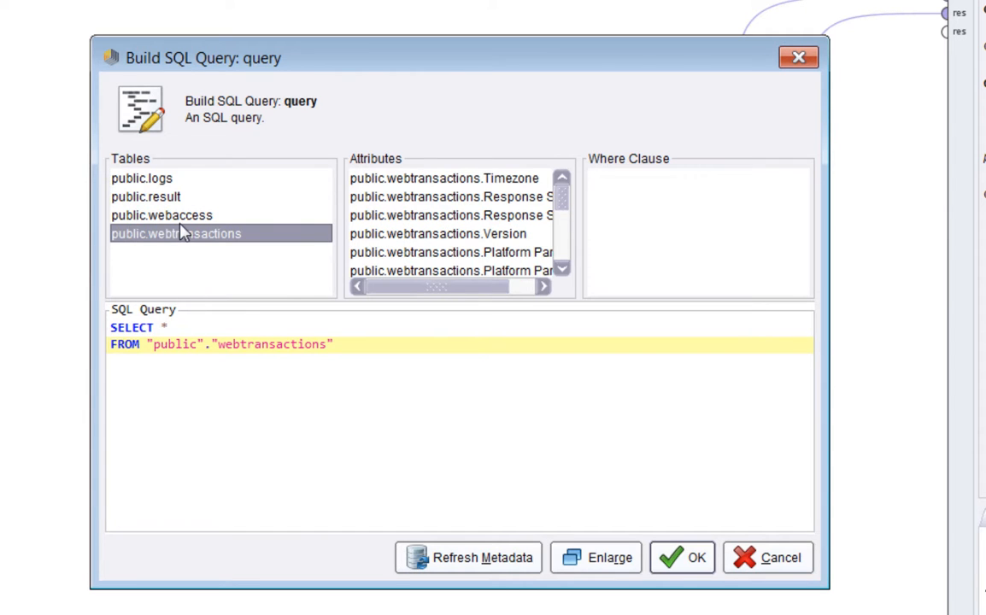
click(167, 216)
click(174, 198)
click(170, 180)
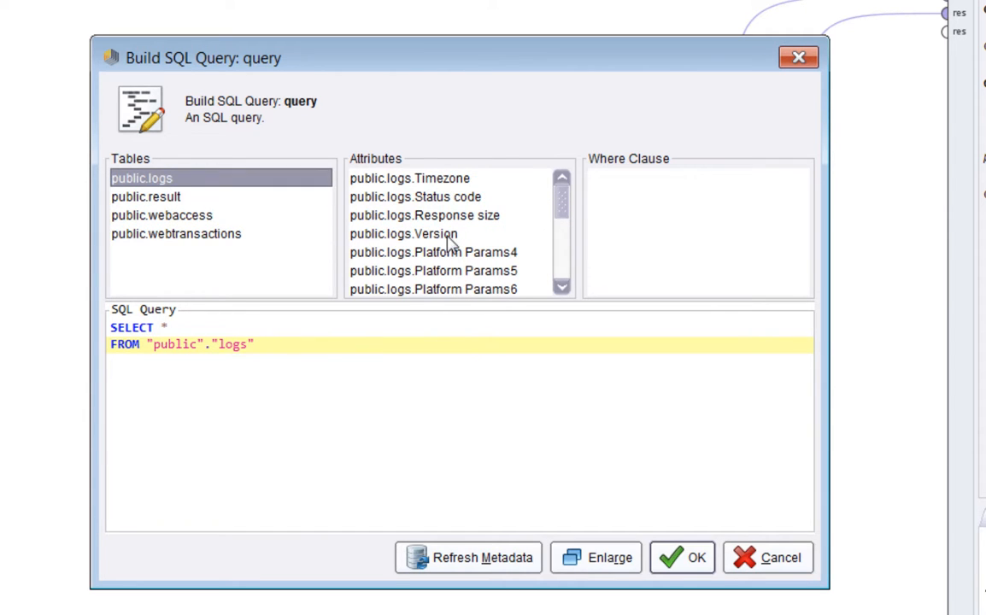
click(409, 233)
click(181, 236)
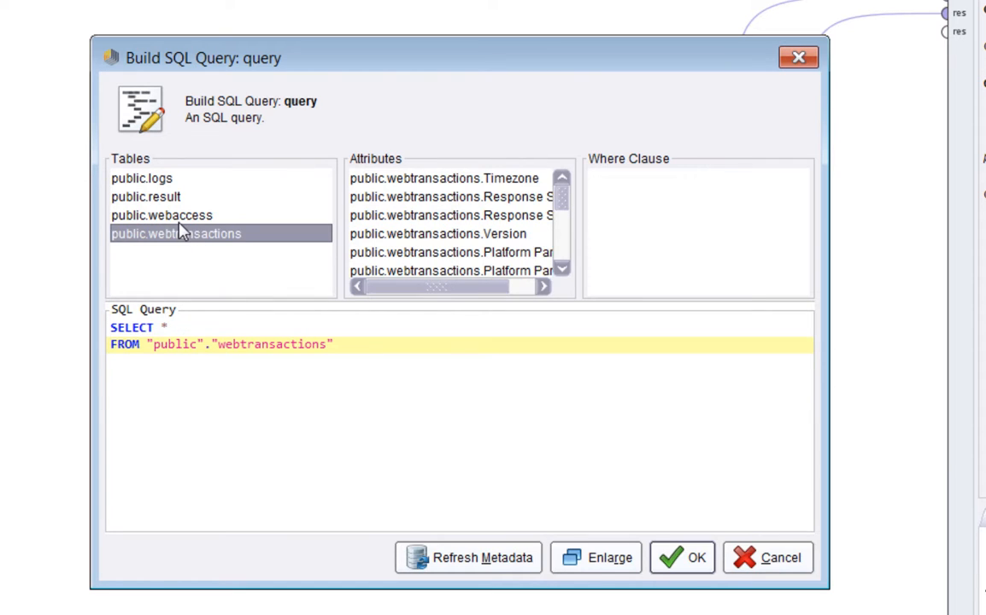
click(170, 215)
click(168, 197)
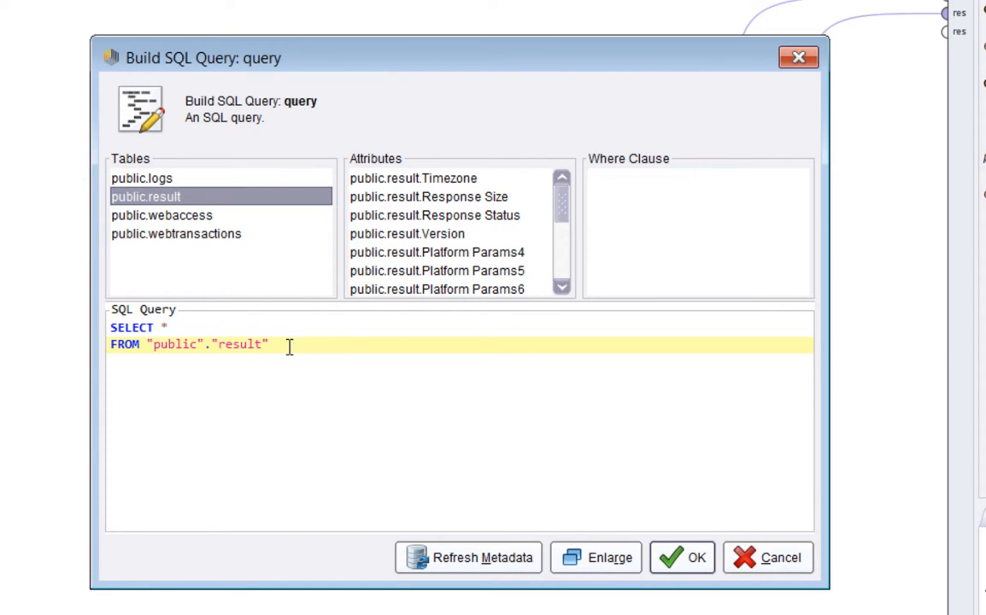
click(764, 556)
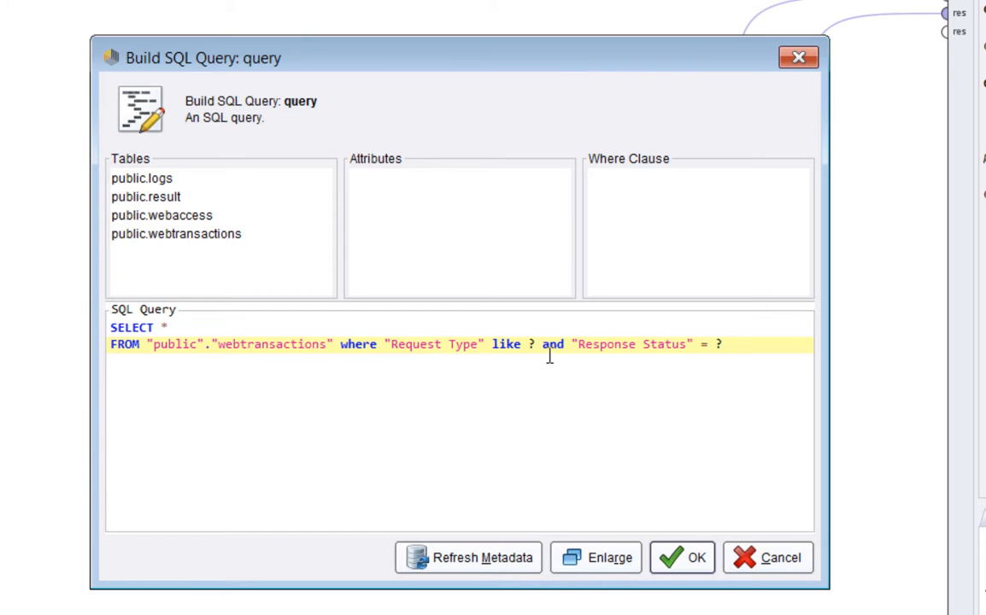
Step: Review the query's placeholders and inspect the first parameter's type options and its %{type} value, leaving the parameter list unchanged
click(769, 564)
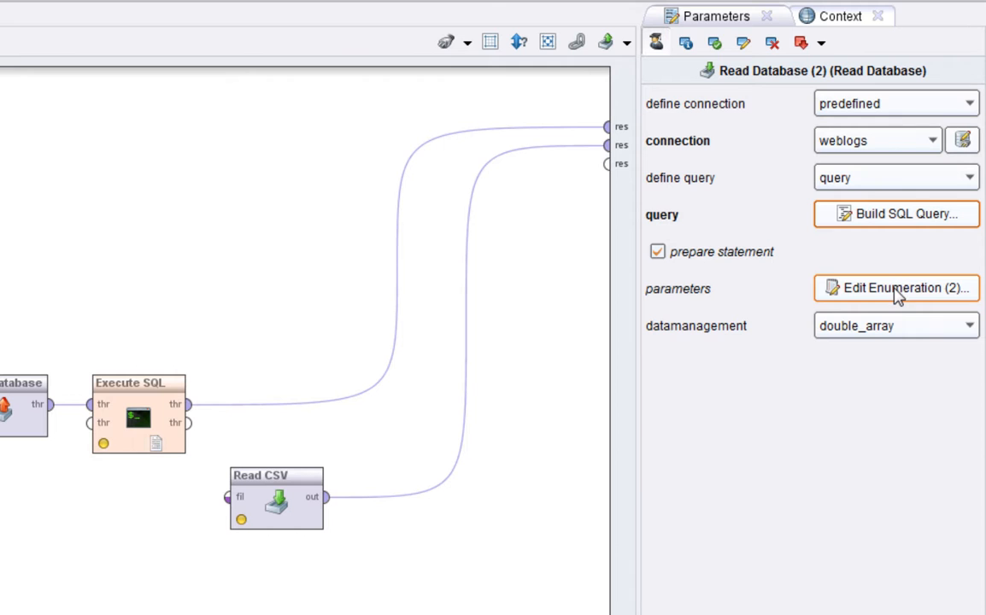
click(930, 283)
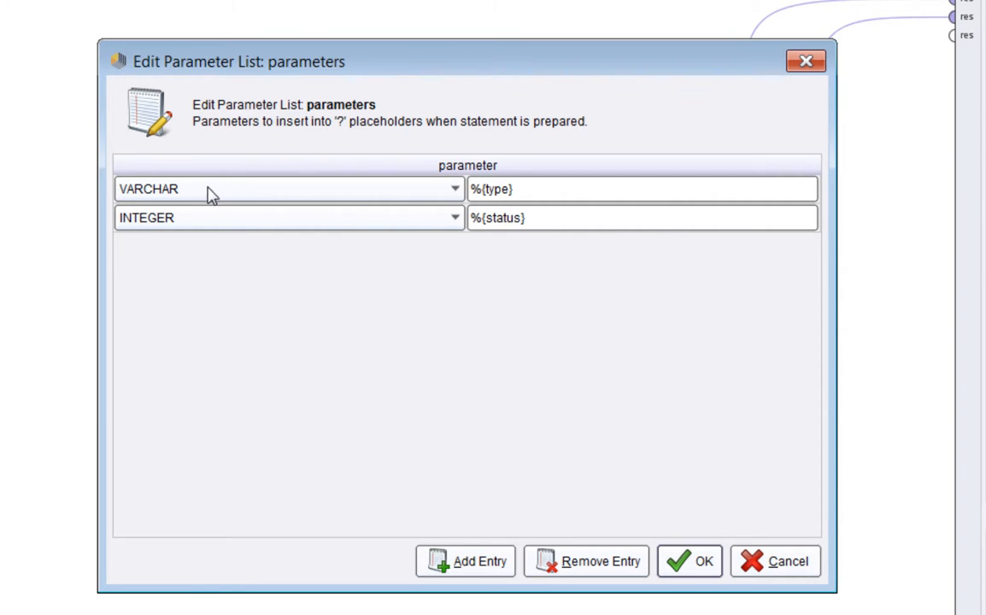
click(457, 191)
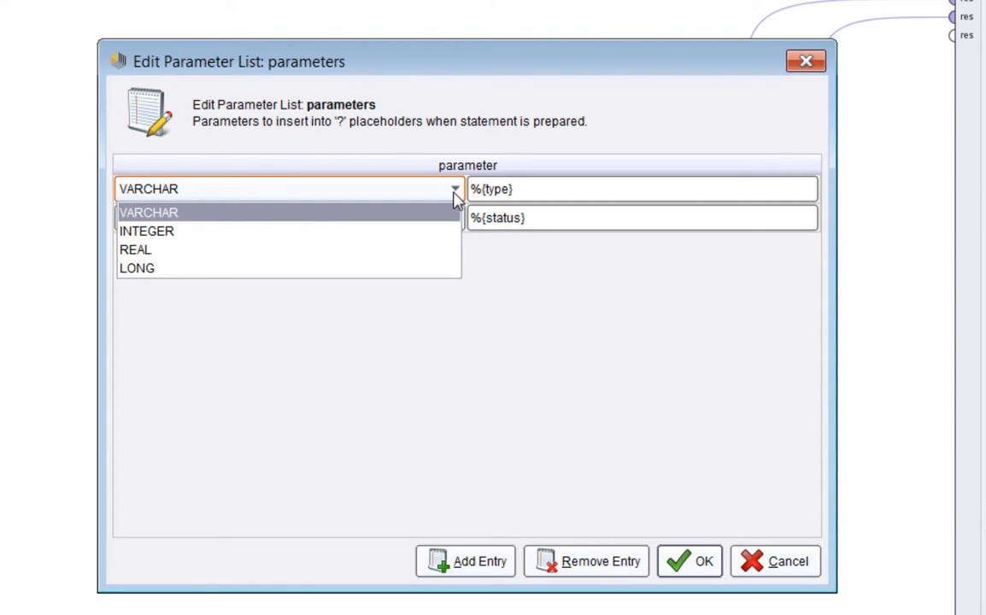
click(456, 196)
click(579, 202)
key(shift+Left)
key(shift+Left)
key(shift+Left)
key(shift+Left)
key(shift+Left)
key(shift+Left)
key(shift+Left)
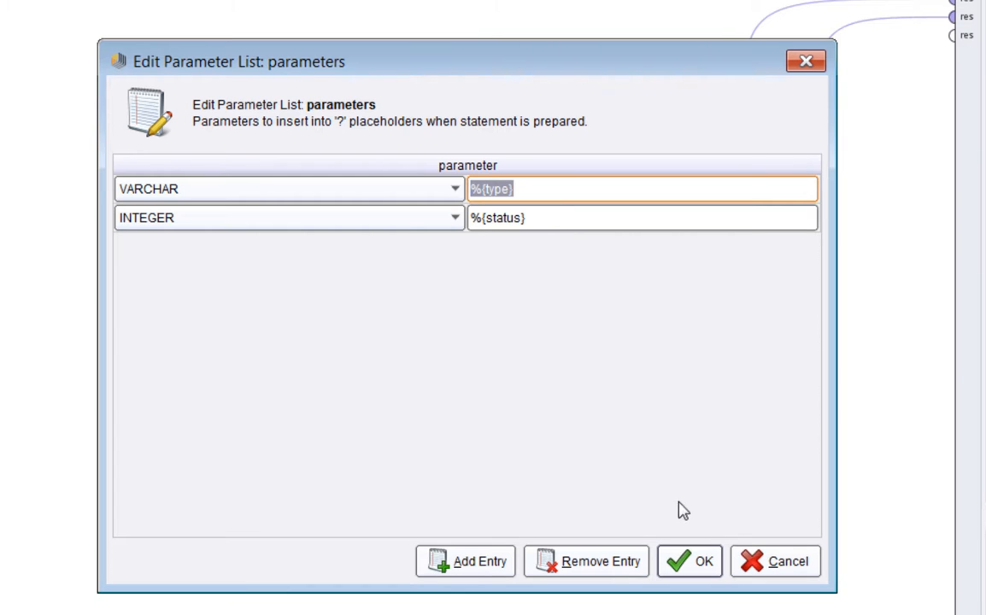
click(772, 569)
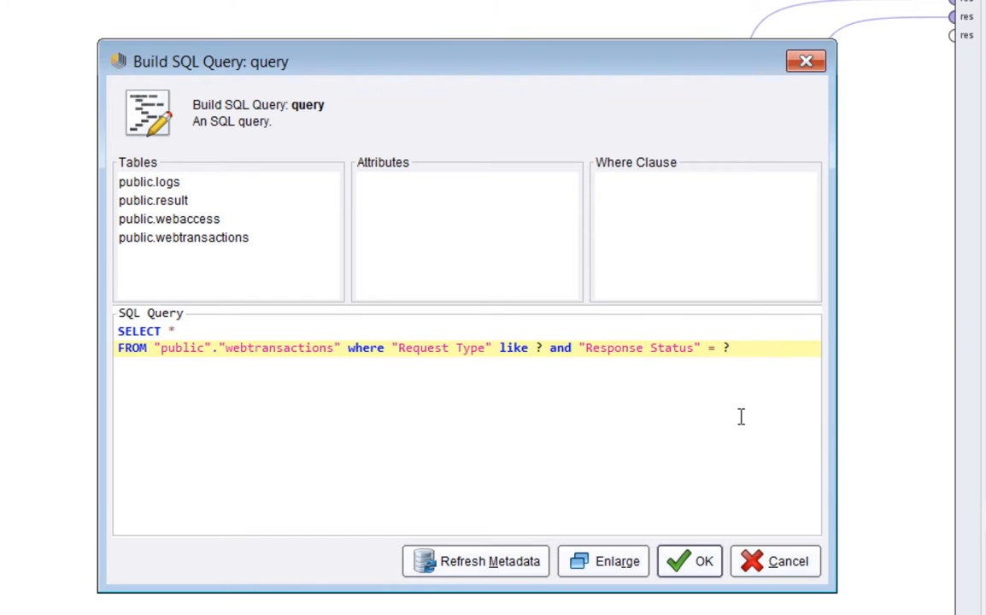
Step: Inspect the second parameter's INTEGER type and %{status} value, compare them with the SQL query, and cancel both dialogs
click(783, 564)
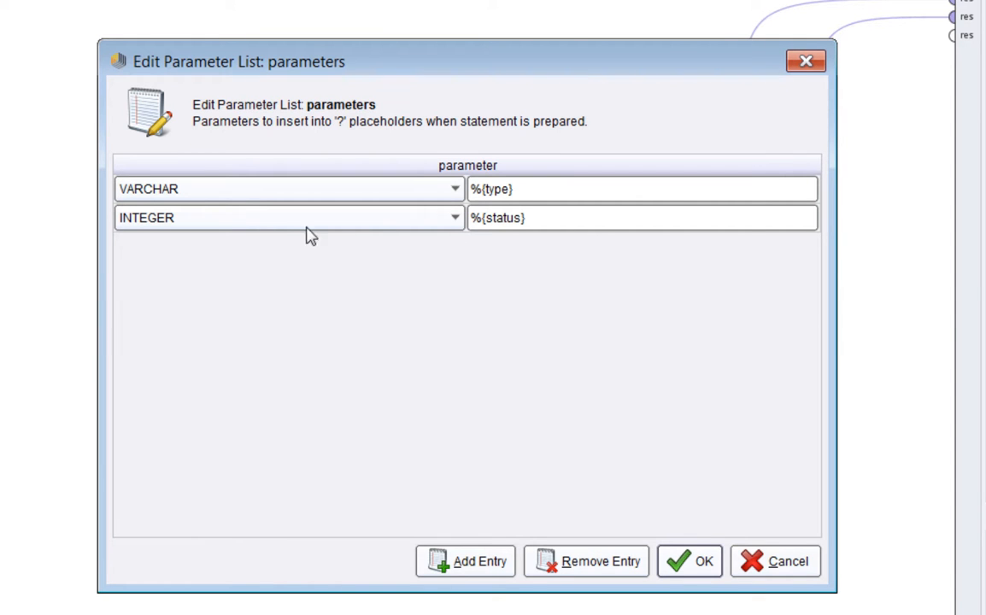
click(190, 219)
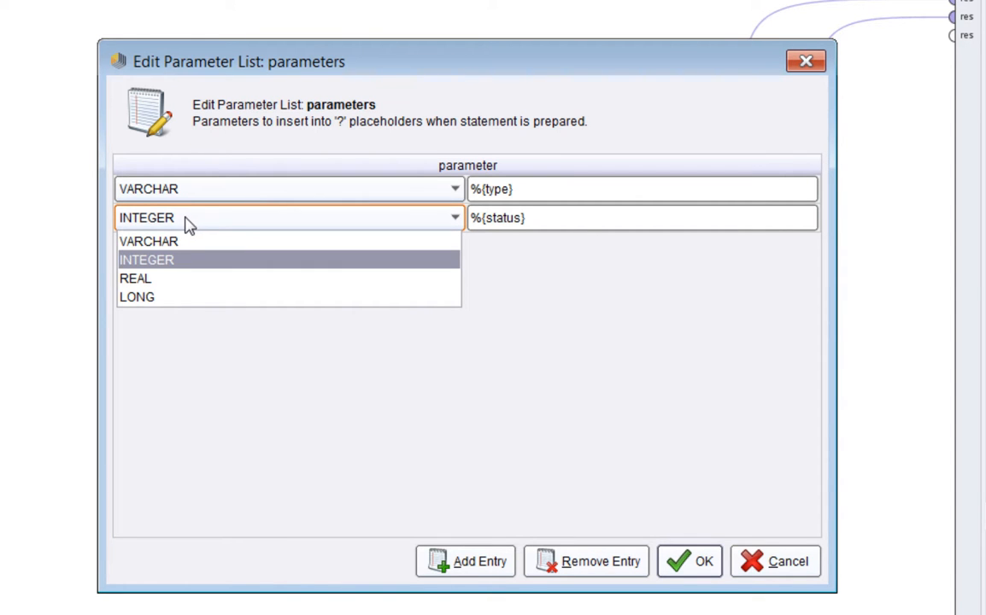
click(177, 269)
click(461, 224)
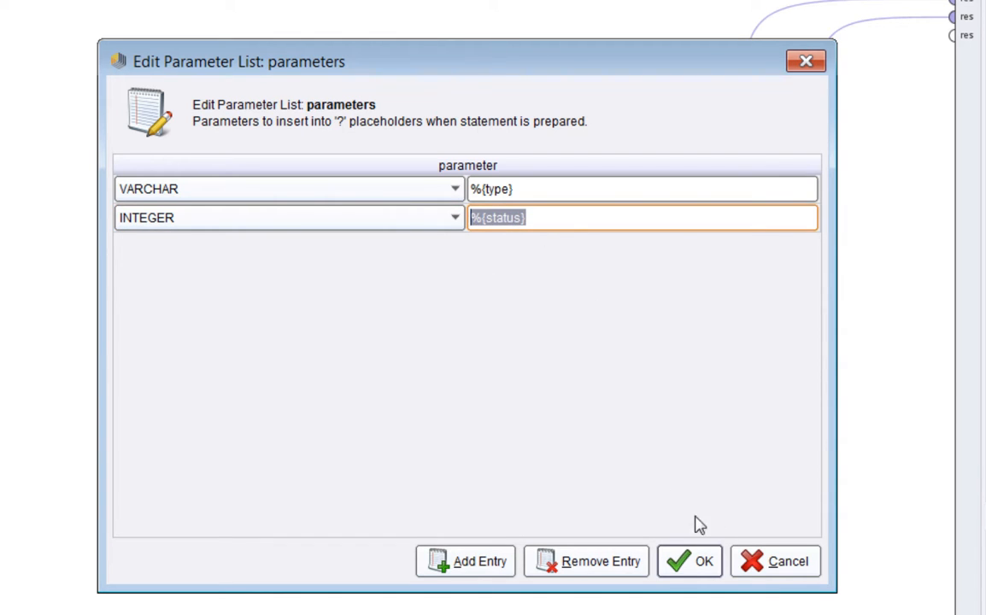
click(755, 567)
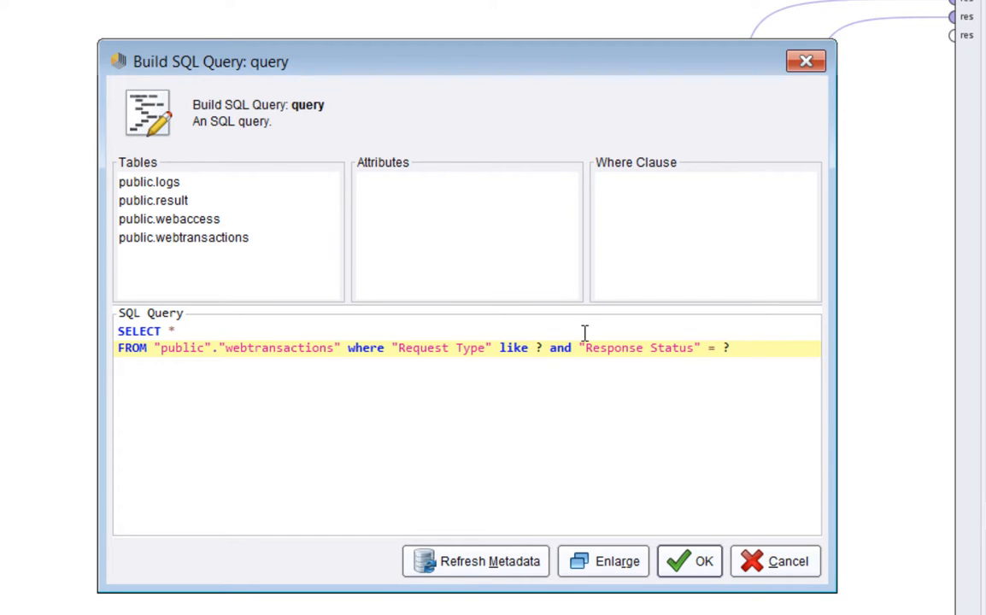
click(793, 571)
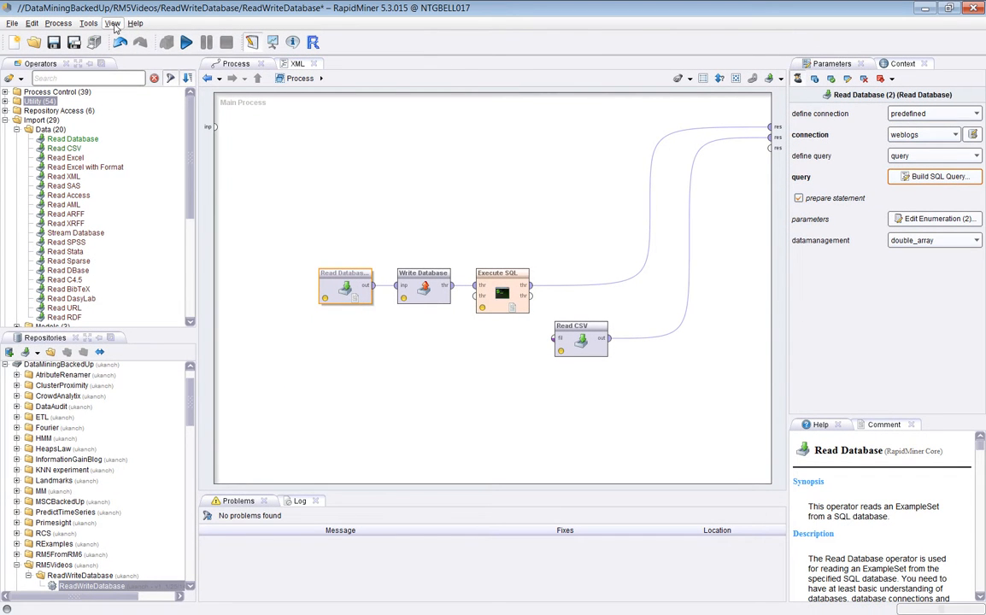
Step: Check the list of available views for Context and display the process context
click(112, 23)
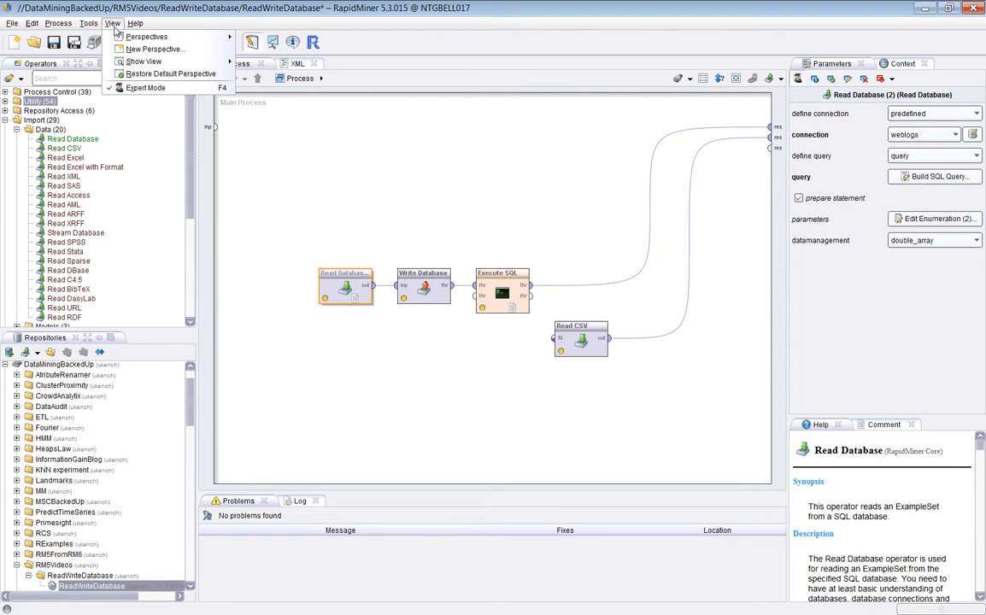
mouse_move(121, 62)
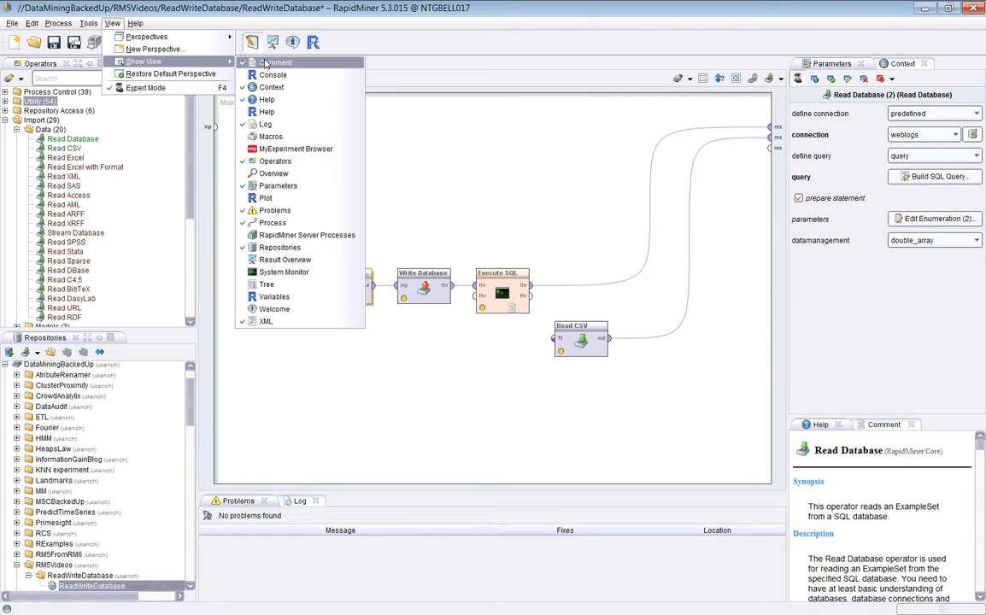
click(493, 167)
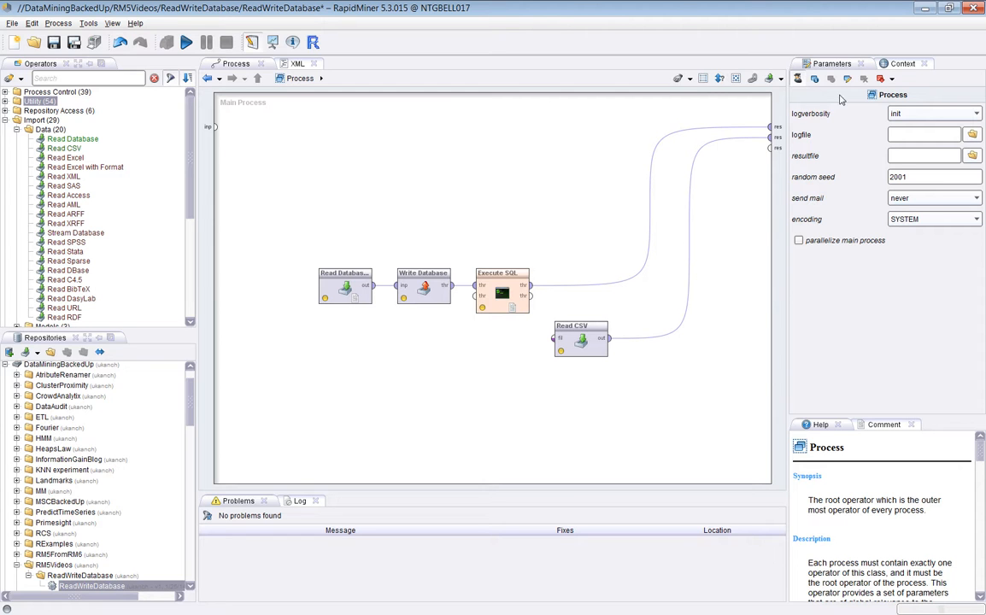
click(902, 63)
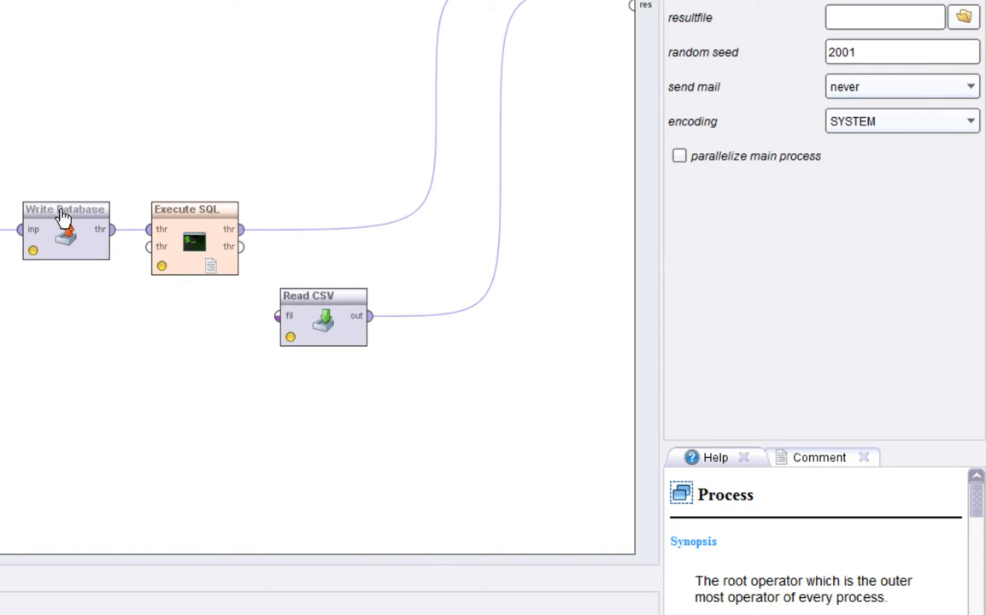
Step: Compare the Read Database operator's prepared-statement parameters with the placeholders in its SQL query, closing both dialogs without changes
click(2, 223)
click(762, 124)
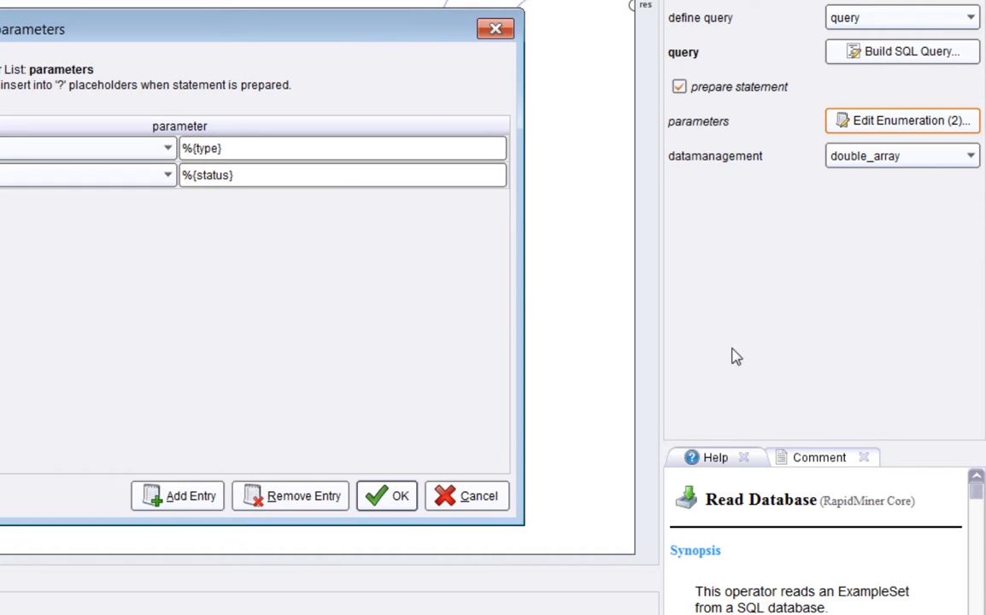
click(475, 506)
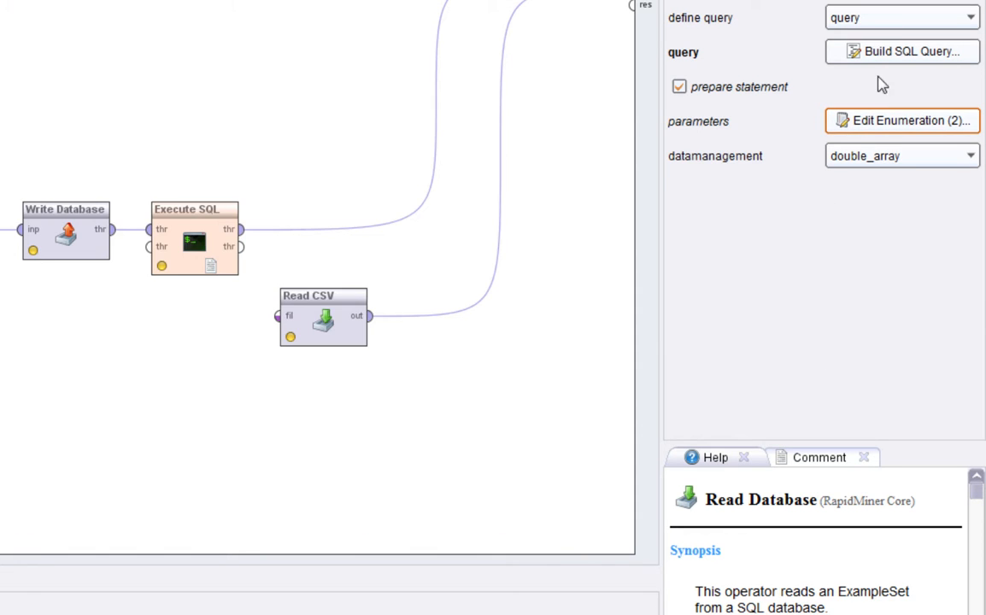
click(964, 60)
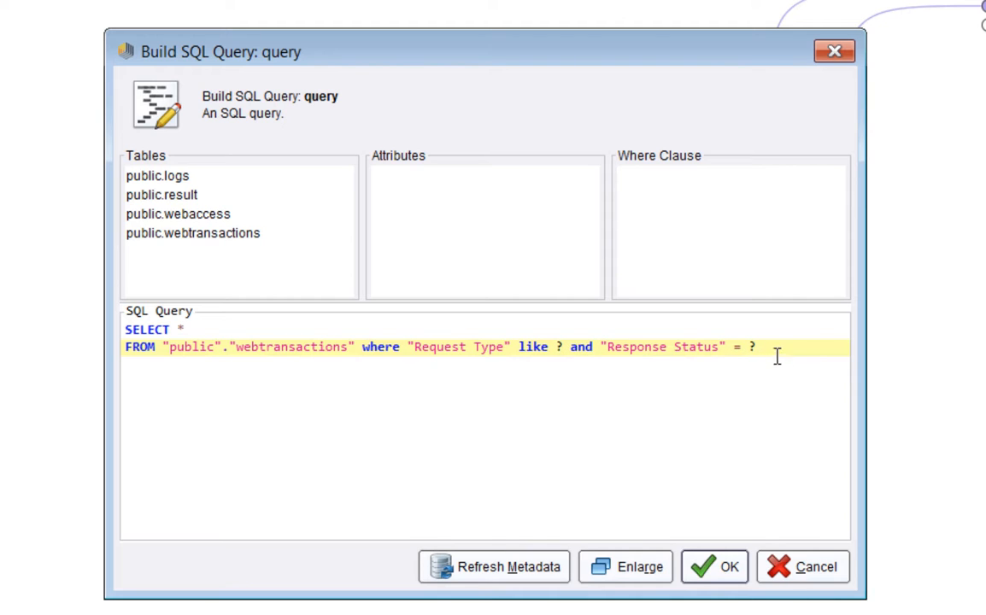
click(814, 574)
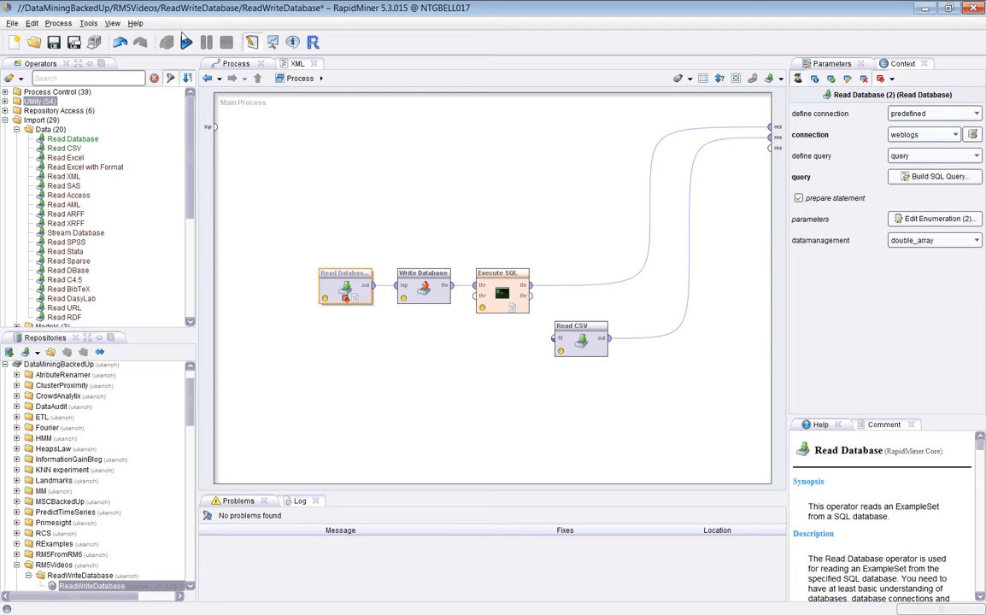
Step: Run the process to examine the Request Type and Response Status columns at full width, stop the run, and return to the process design
click(186, 44)
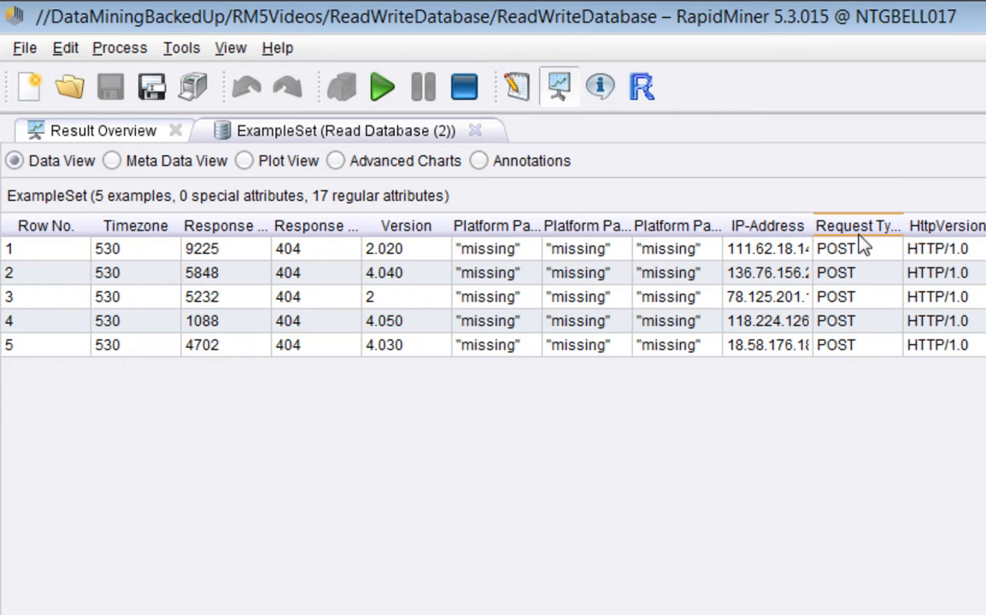
drag(906, 228, 985, 228)
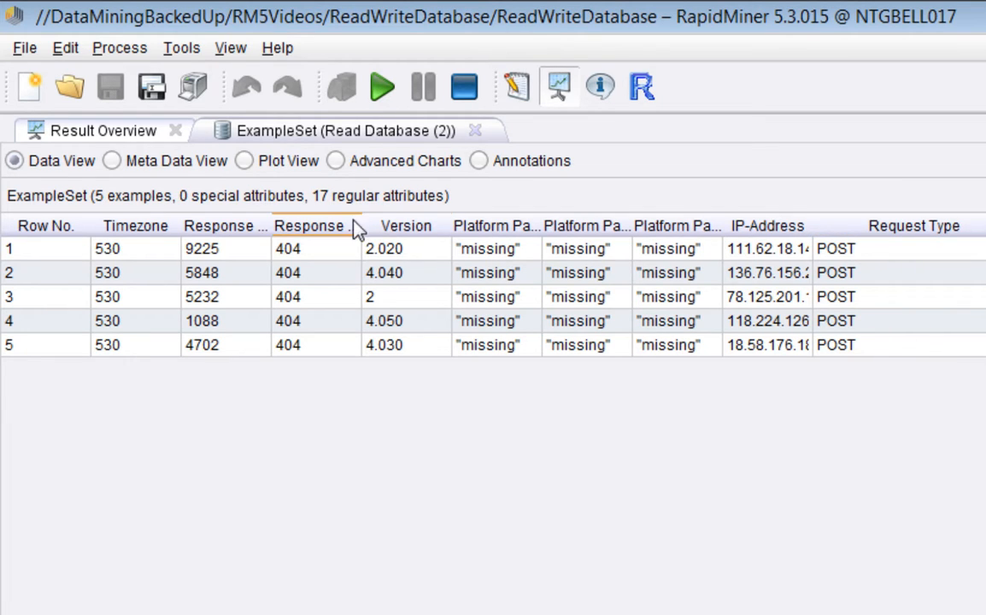
drag(367, 226, 462, 227)
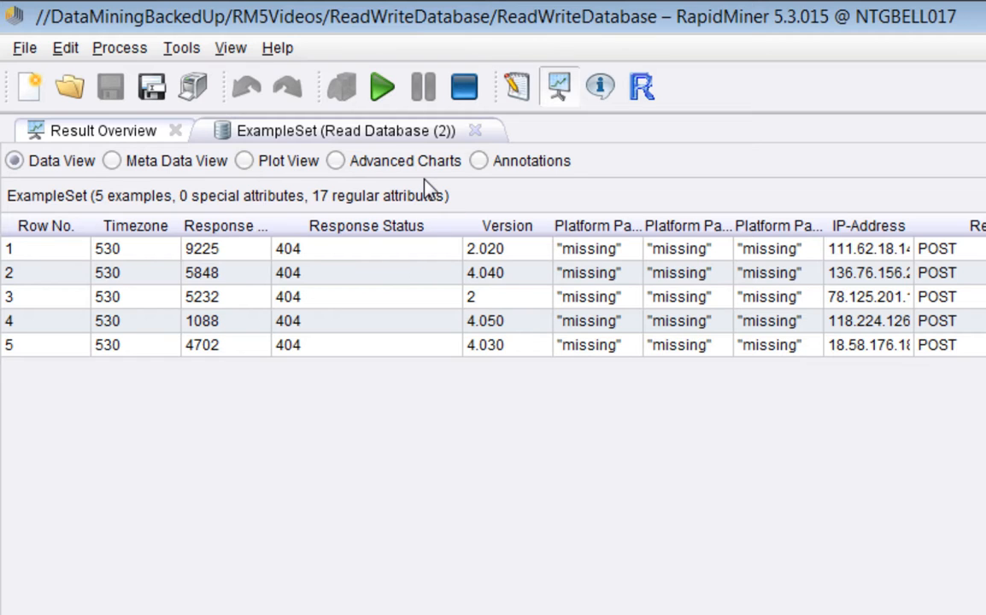
click(466, 88)
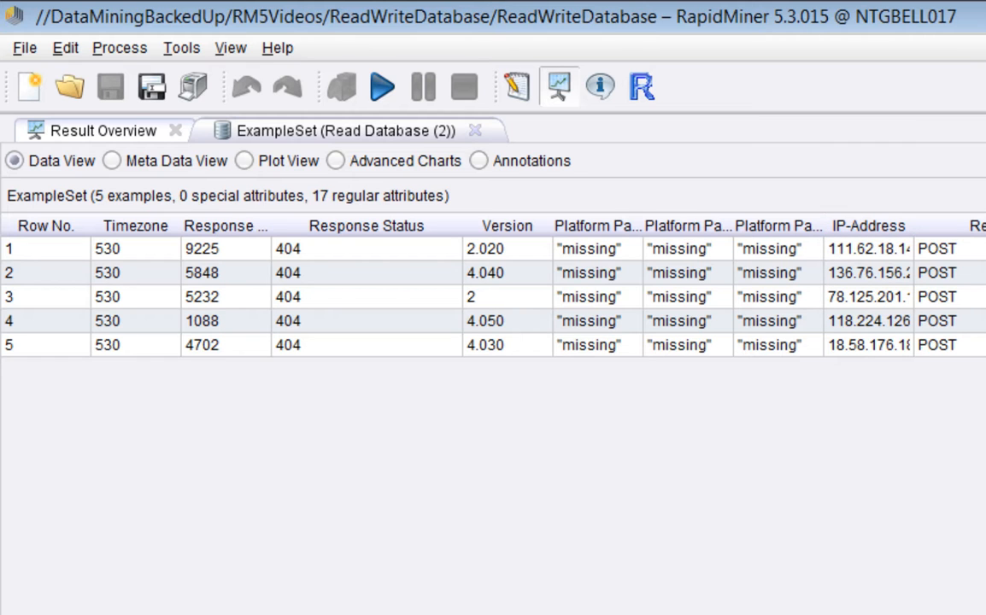
click(518, 89)
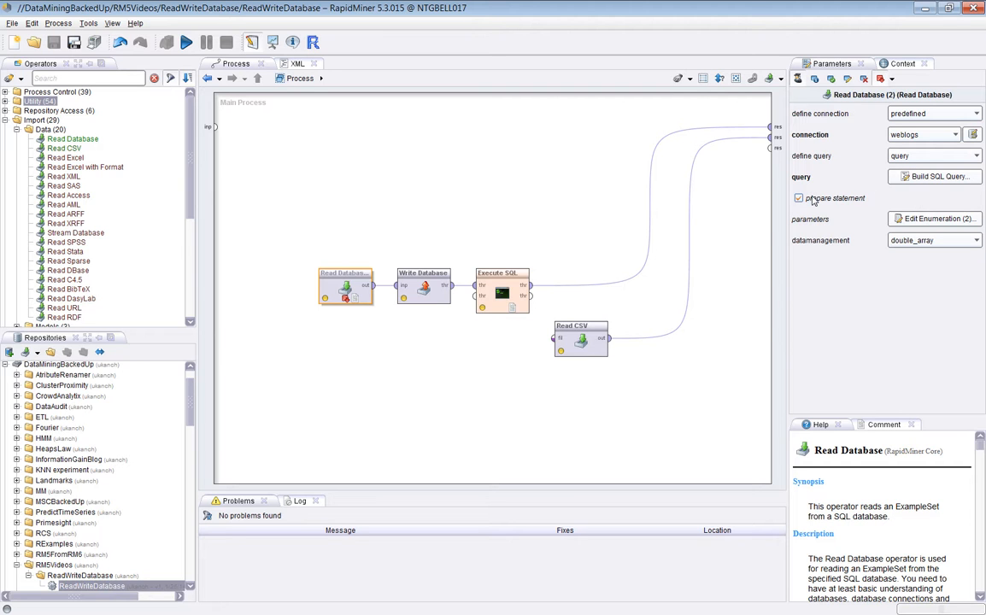
Step: Set Read Database's connection definition to url and review its database url, username and password fields
click(934, 114)
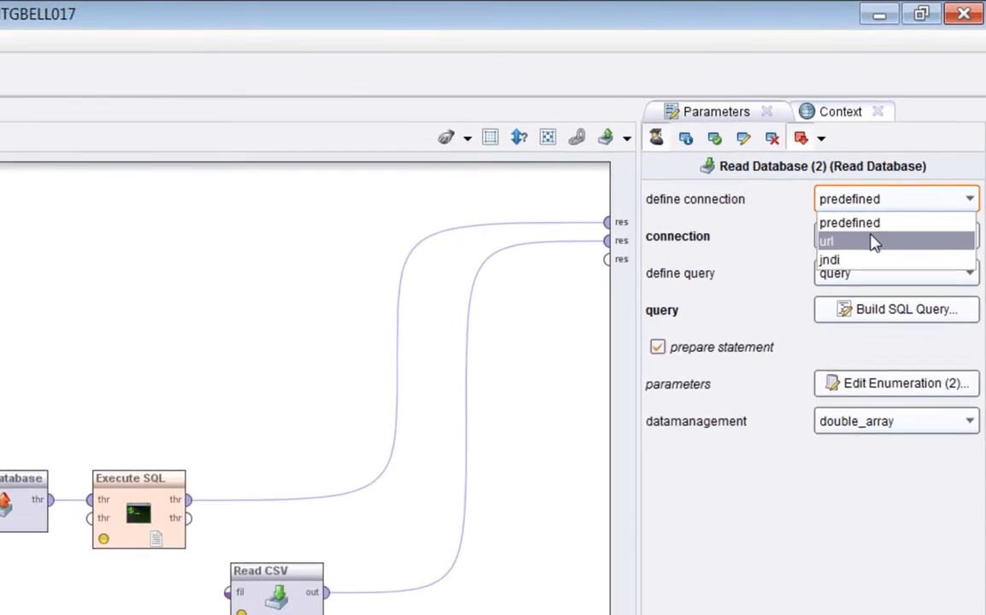
click(874, 242)
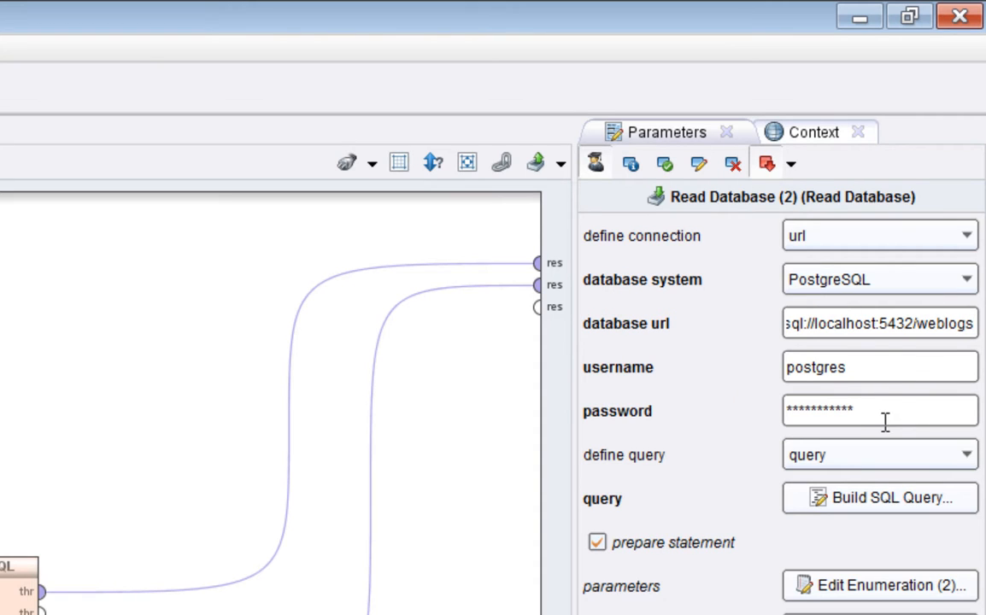
click(892, 337)
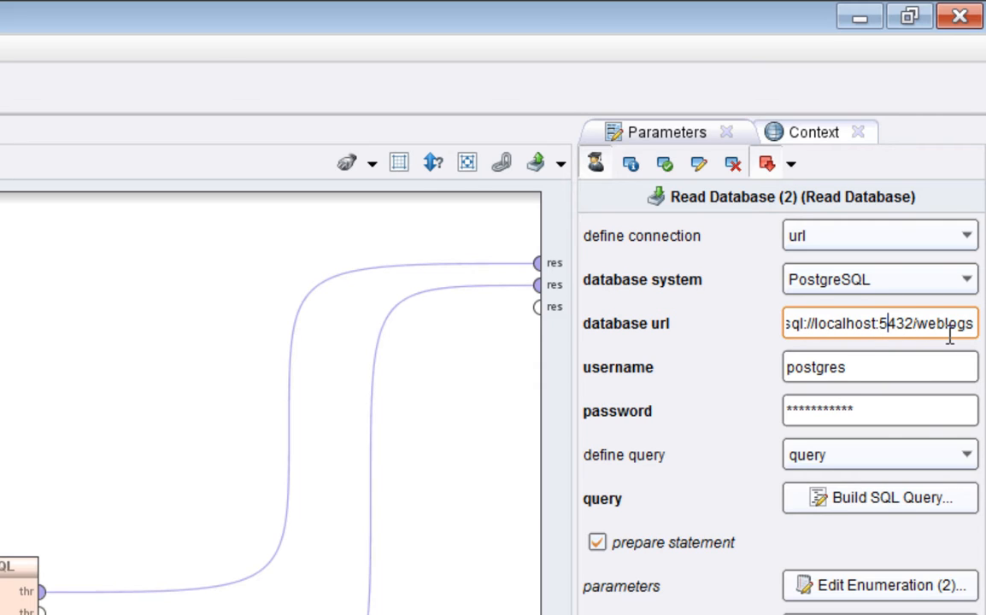
drag(929, 325, 940, 349)
drag(873, 329, 847, 339)
drag(863, 376, 826, 370)
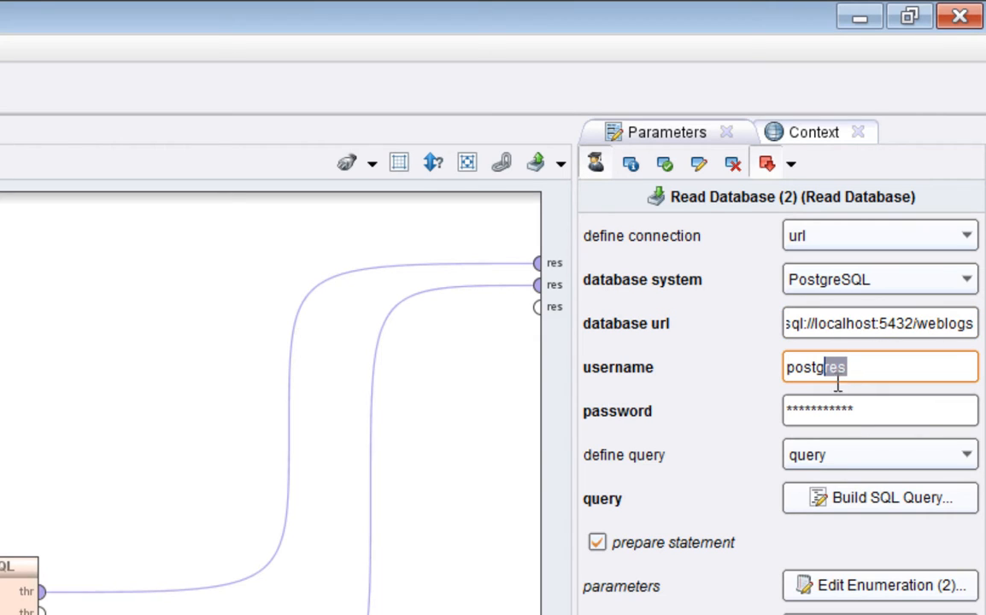
click(872, 416)
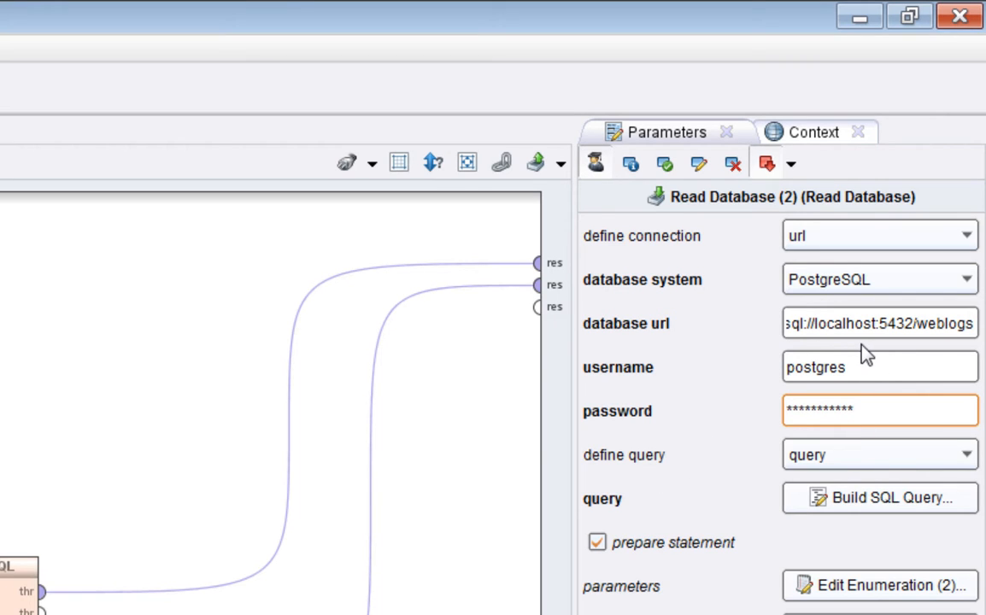
Step: Check Read Database's query definition setting and review the SQL query on the webtransactions table
click(893, 466)
click(893, 464)
click(895, 466)
click(895, 464)
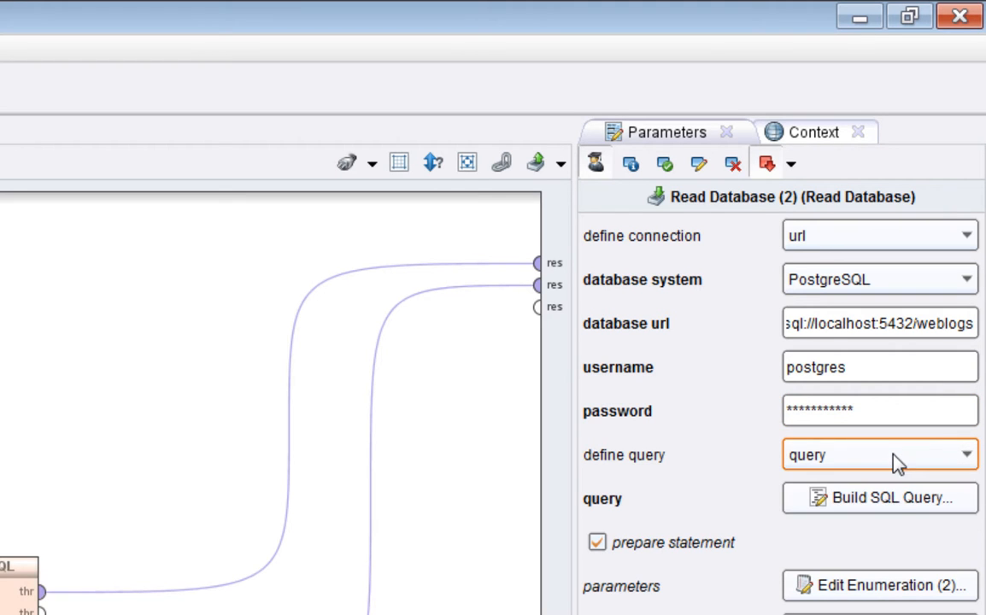
click(893, 503)
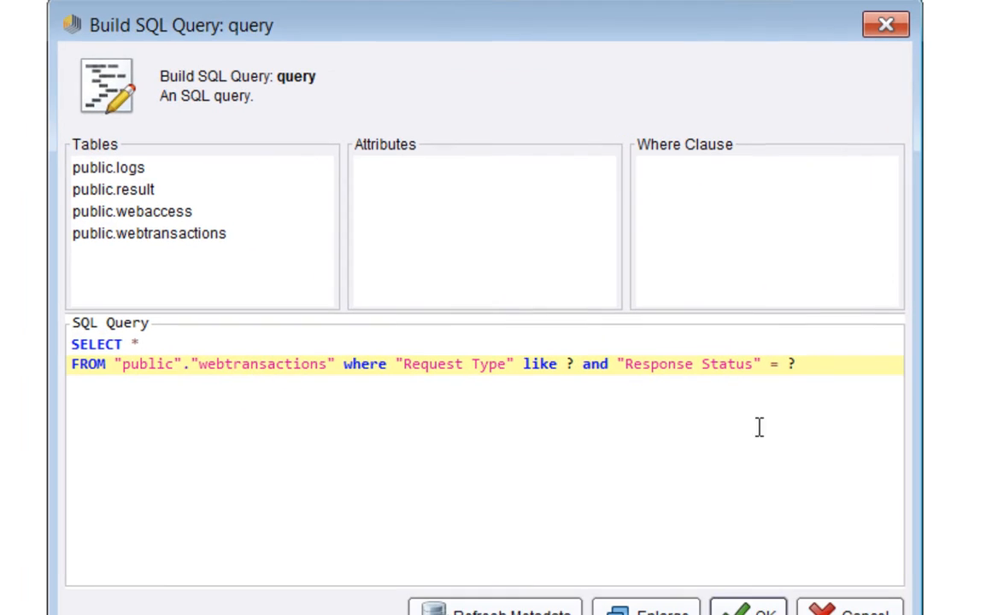
click(775, 608)
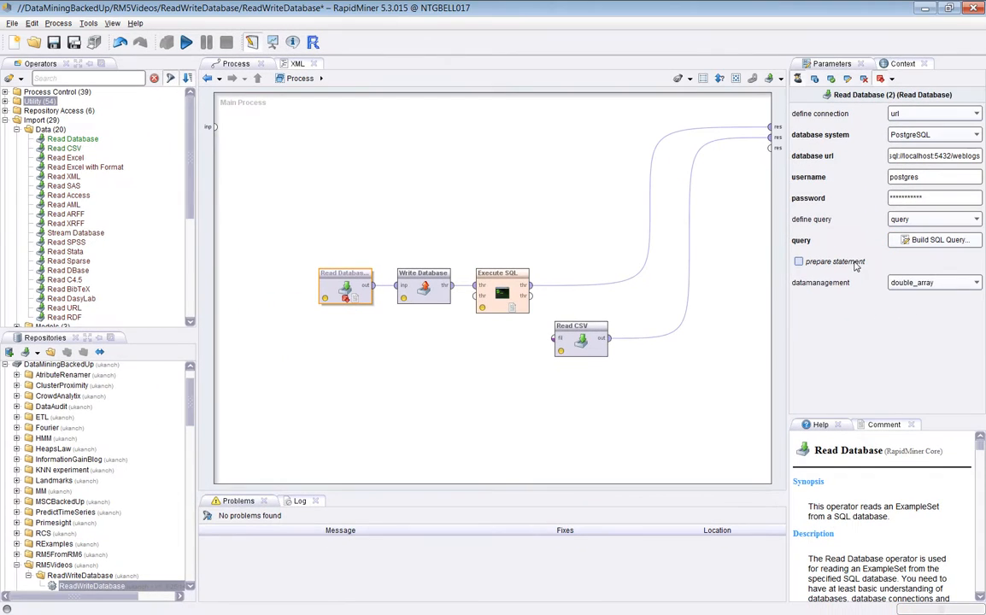
Step: Enable prepare statement for Read Database and review its VARCHAR and INTEGER parameters without changing them
click(892, 262)
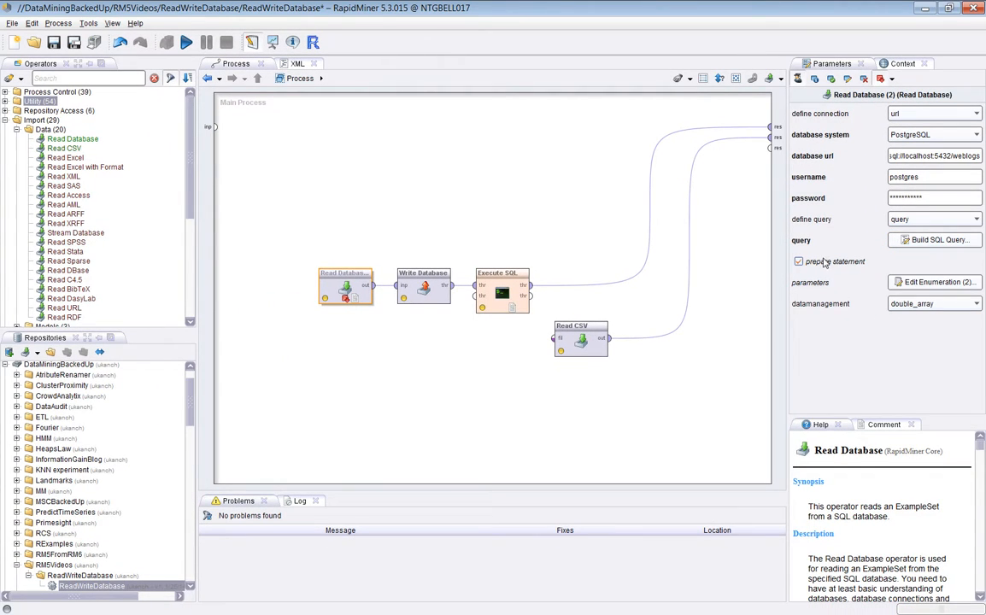
click(938, 282)
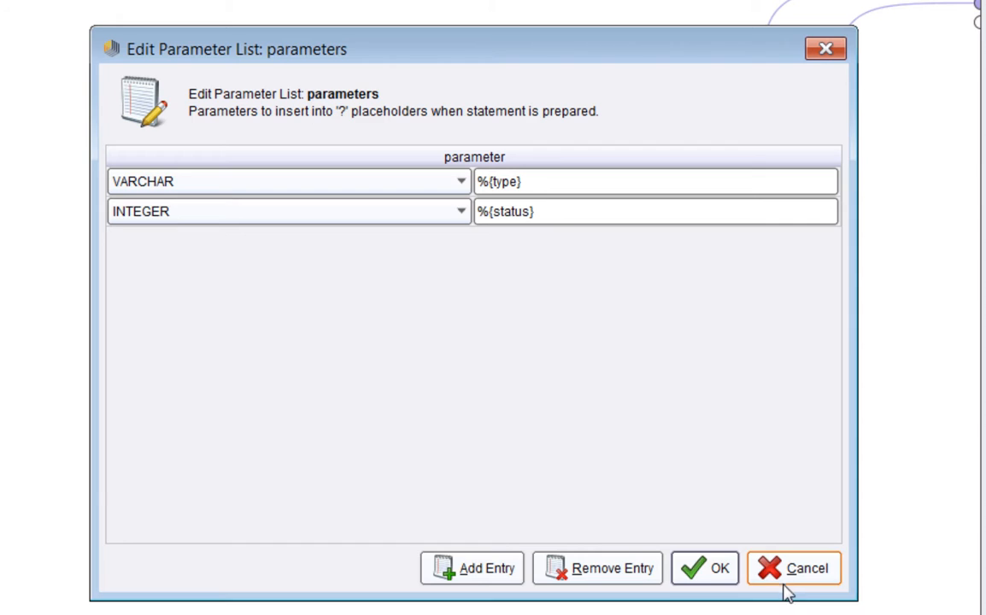
click(784, 581)
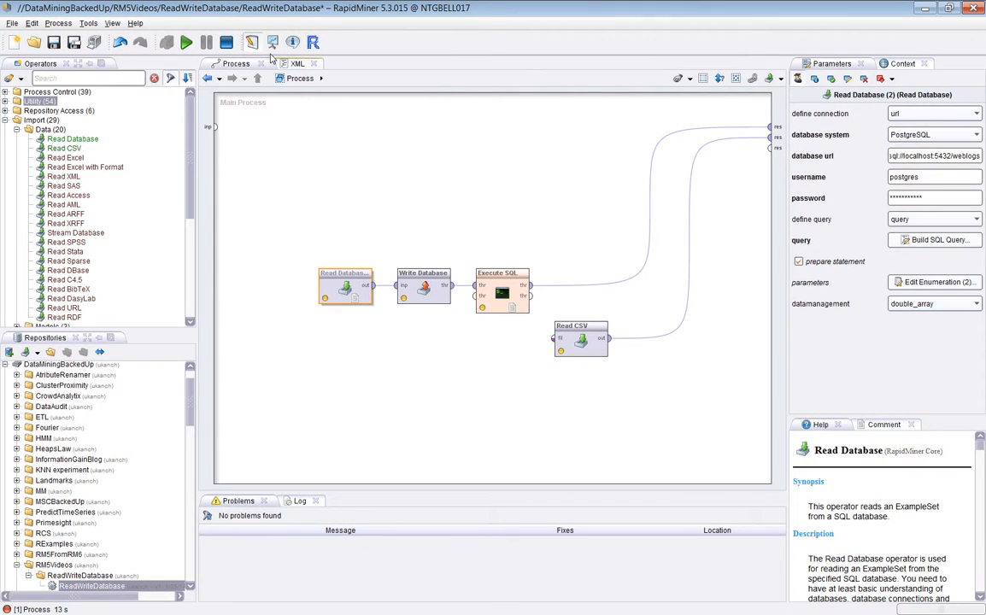
Step: Select the Write Database operator and view its connection definition options, keeping predefined
click(415, 284)
click(376, 229)
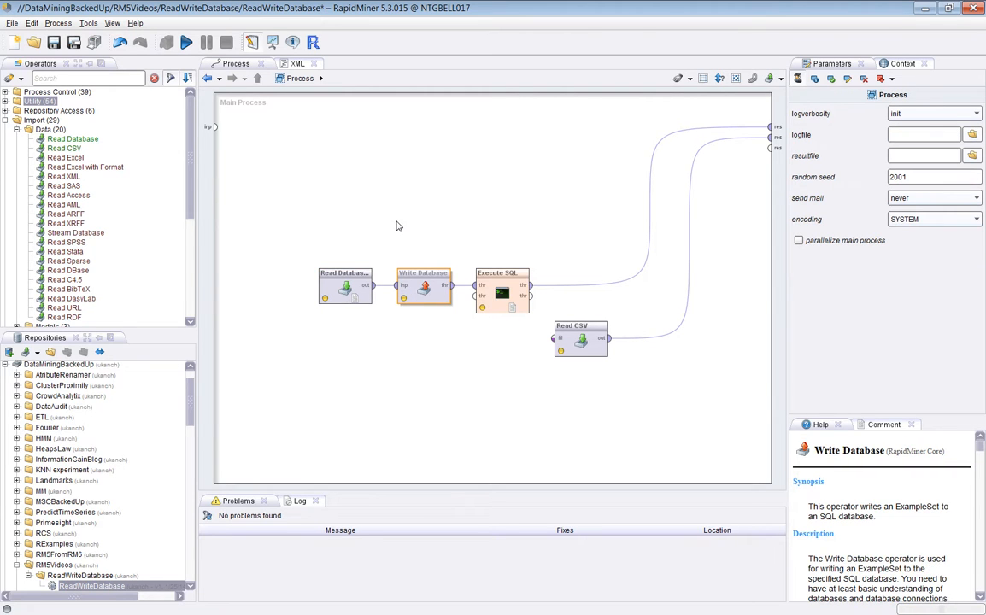
click(442, 301)
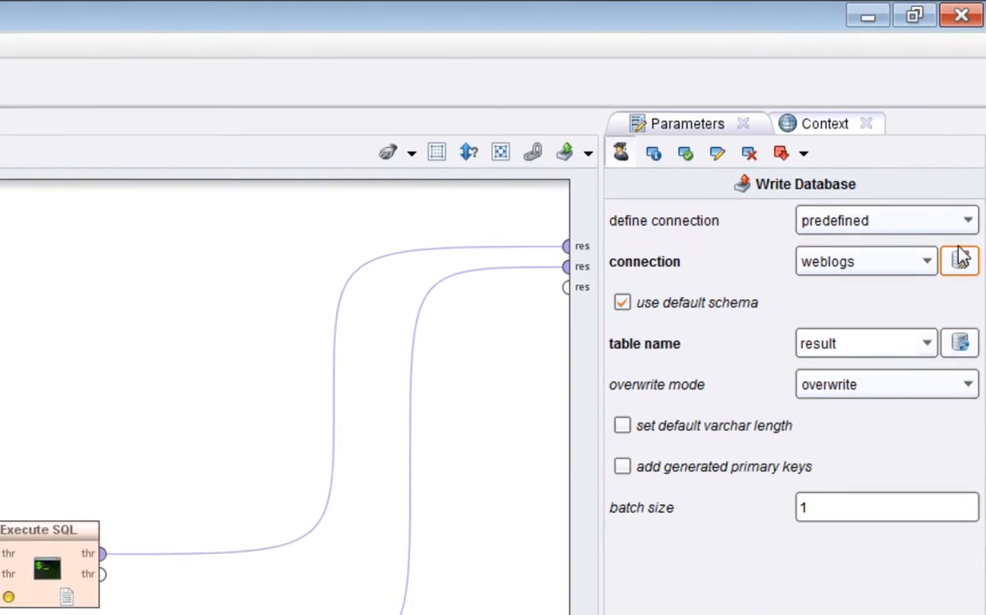
click(905, 240)
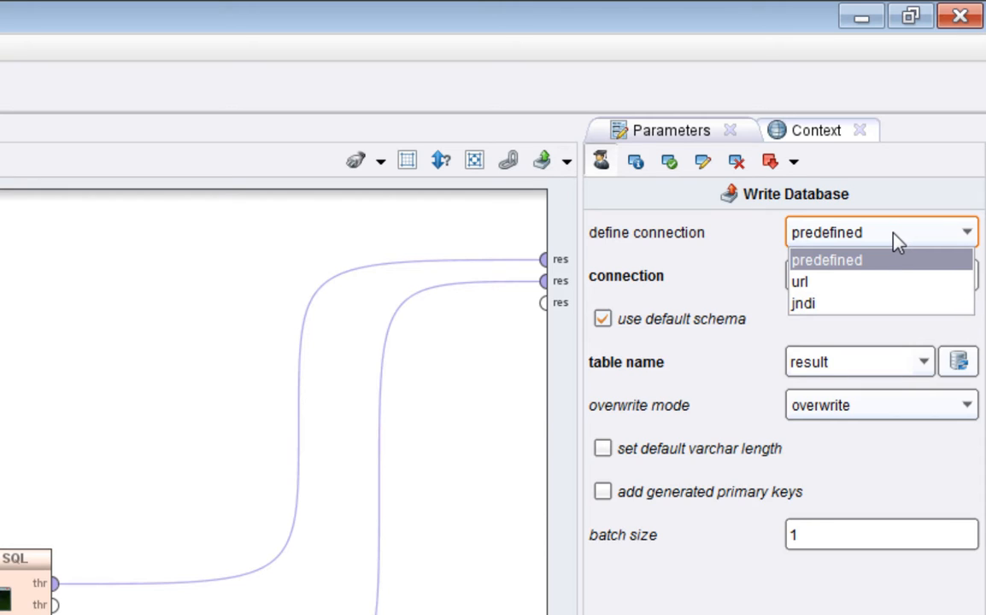
click(896, 239)
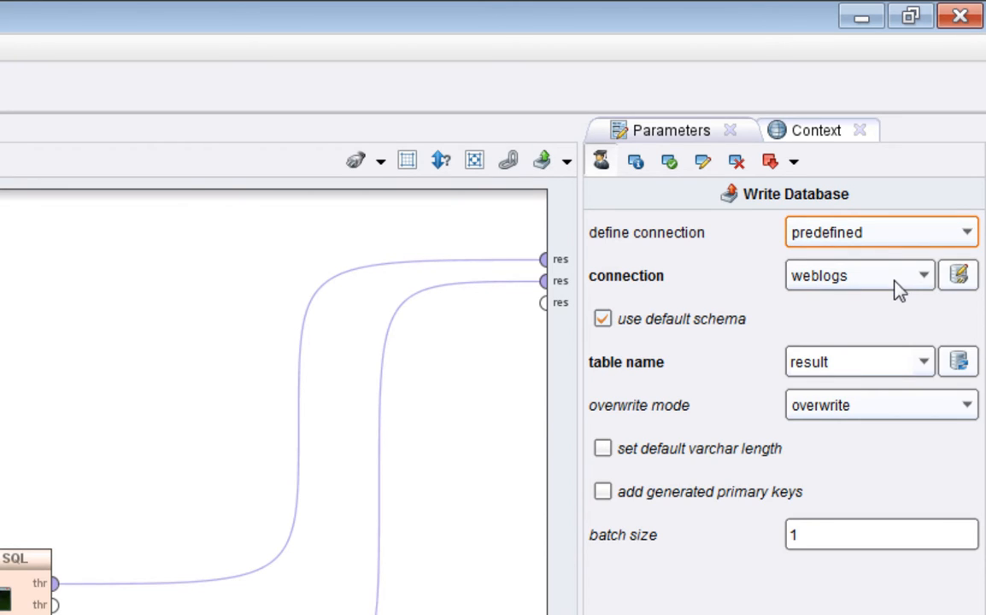
Step: Turn off Write Database's default schema to check the available schema names, and restore the default schema
click(723, 320)
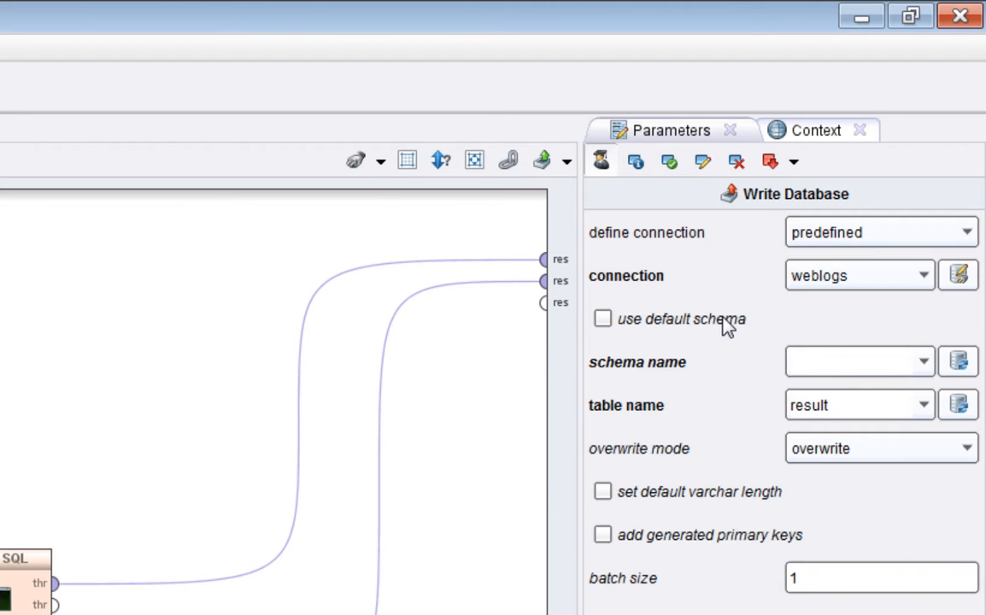
click(603, 320)
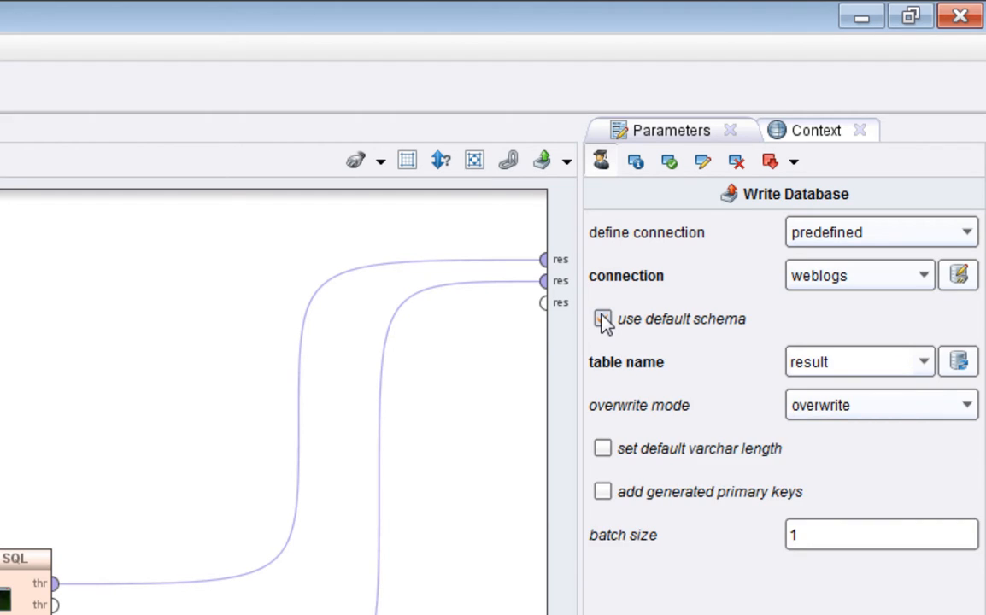
click(603, 320)
click(925, 362)
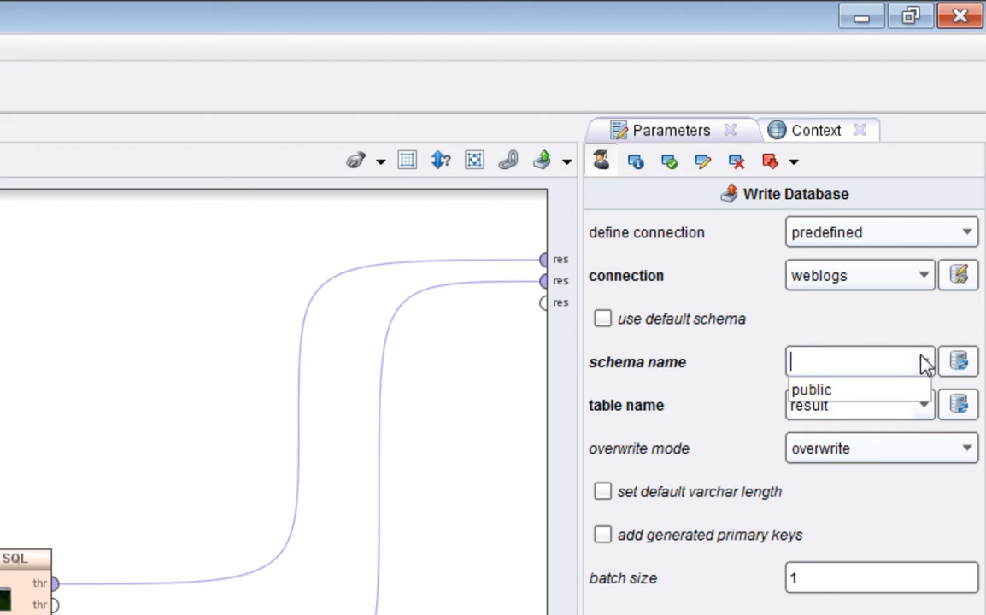
click(827, 326)
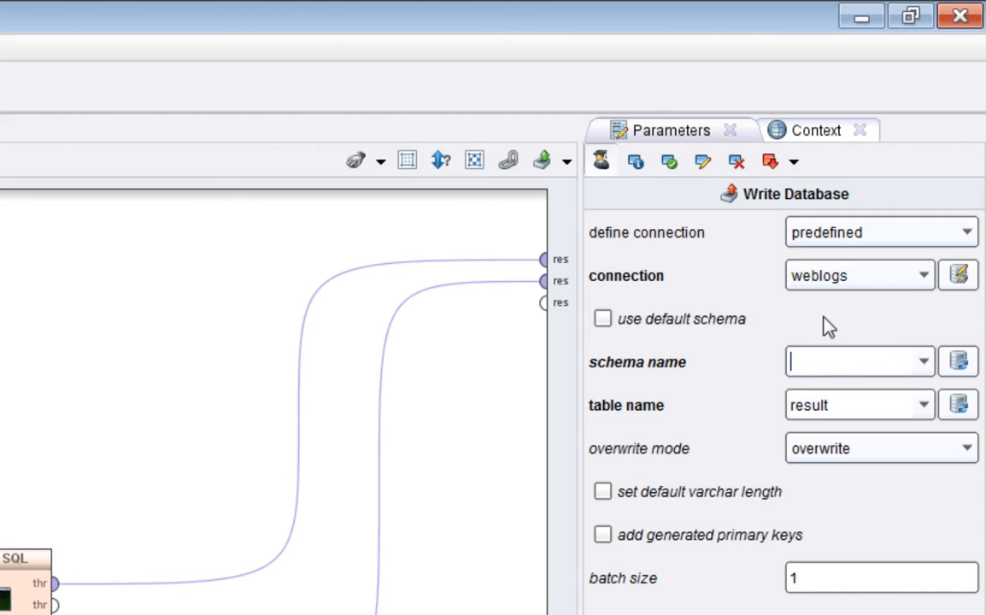
click(633, 324)
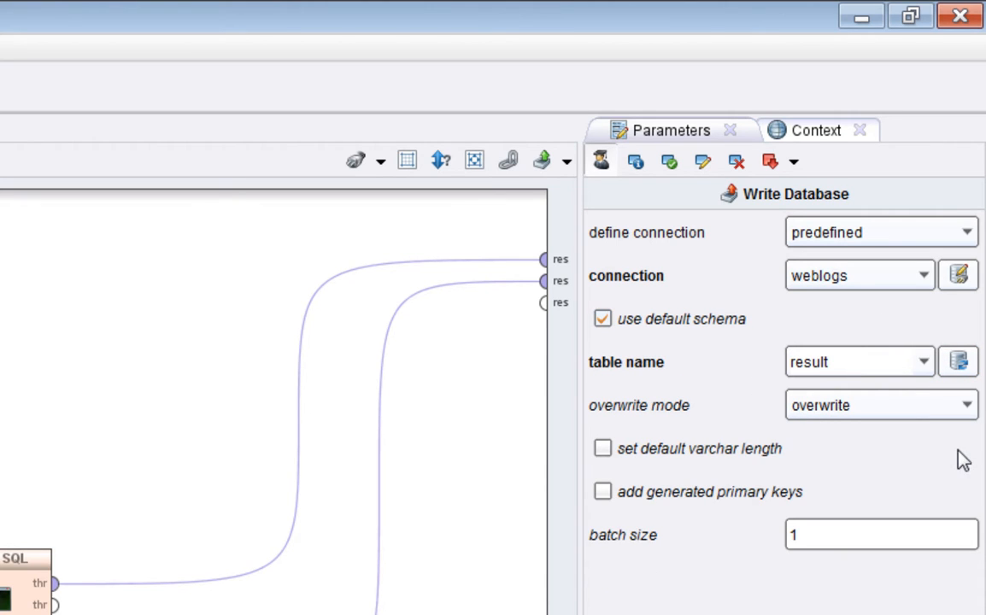
Step: Review Write Database's table name and overwrite mode options and its batch size field, keeping table result and mode overwrite
click(925, 362)
click(926, 363)
click(924, 362)
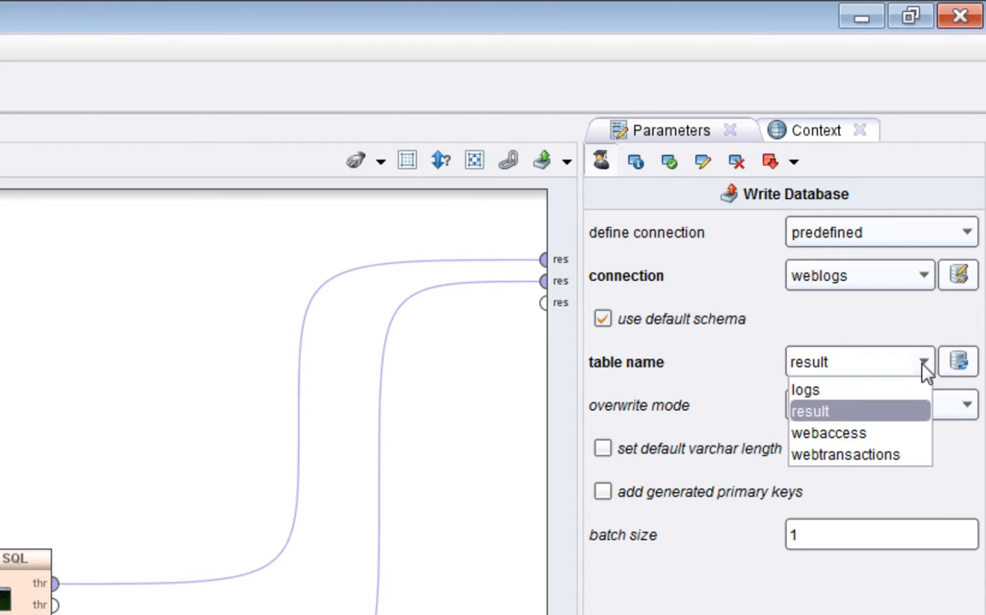
click(924, 366)
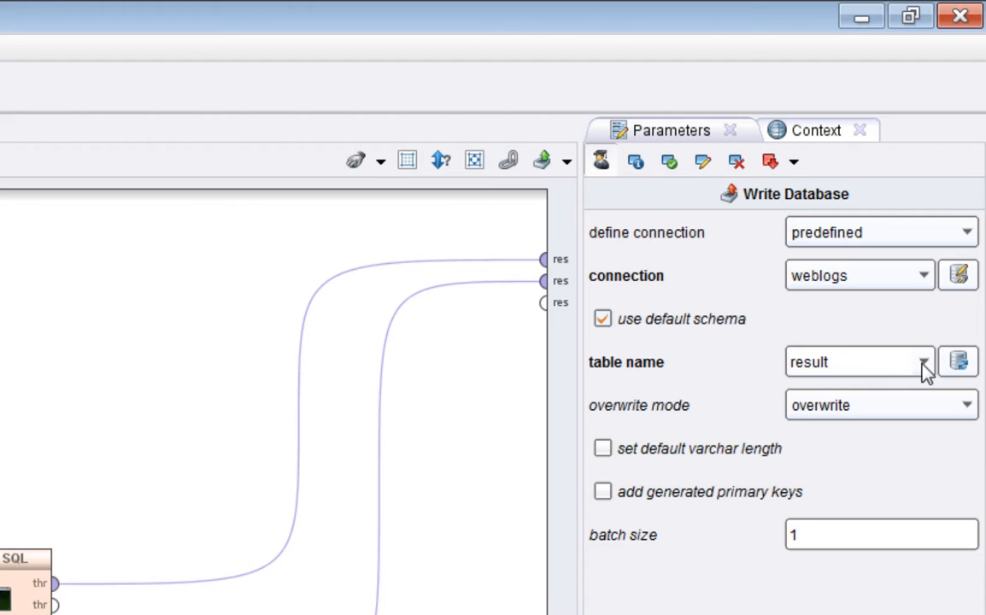
click(967, 409)
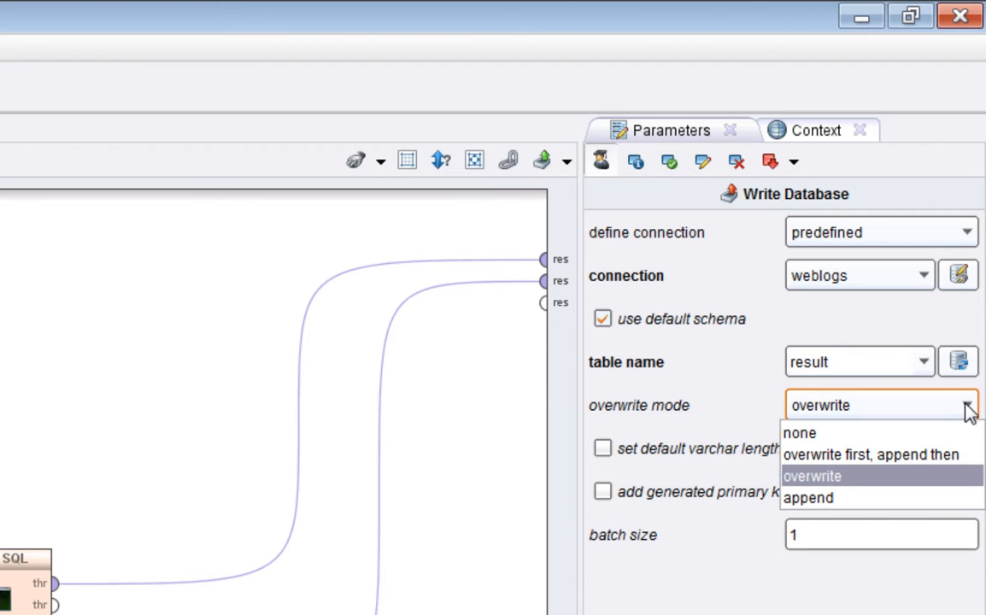
click(818, 478)
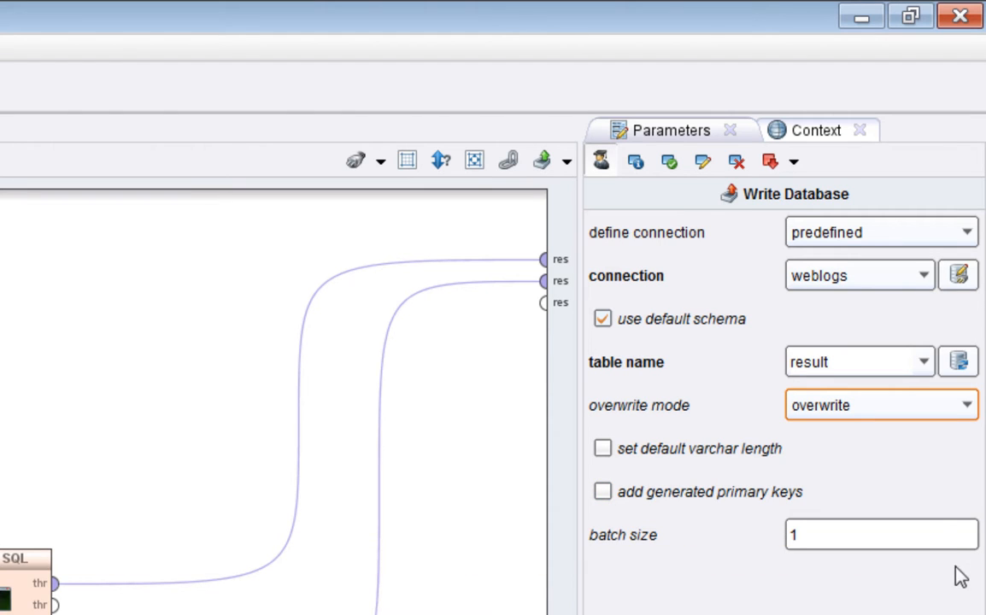
click(943, 543)
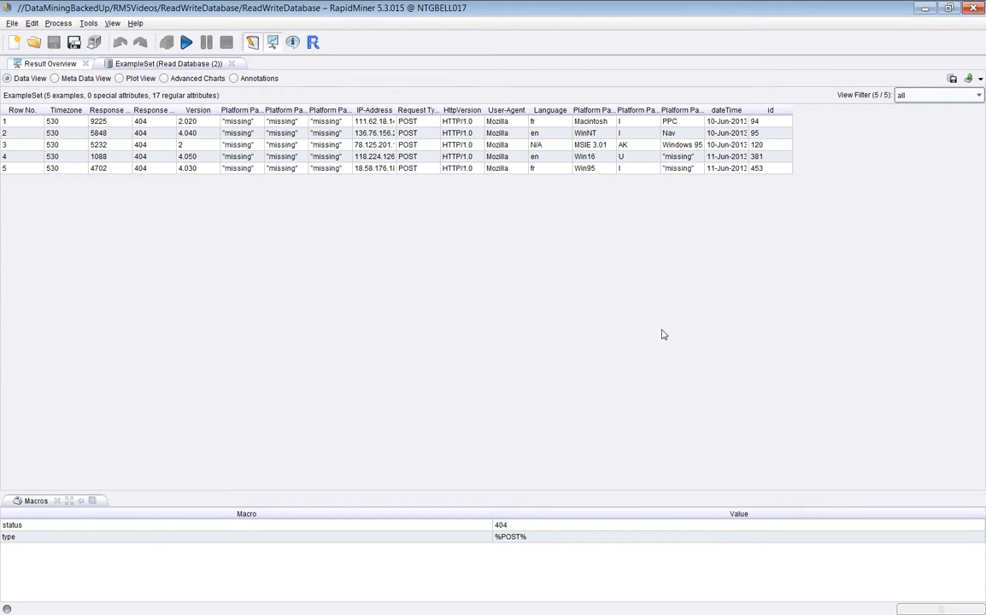
Step: Return from the results to the process design
key(F8)
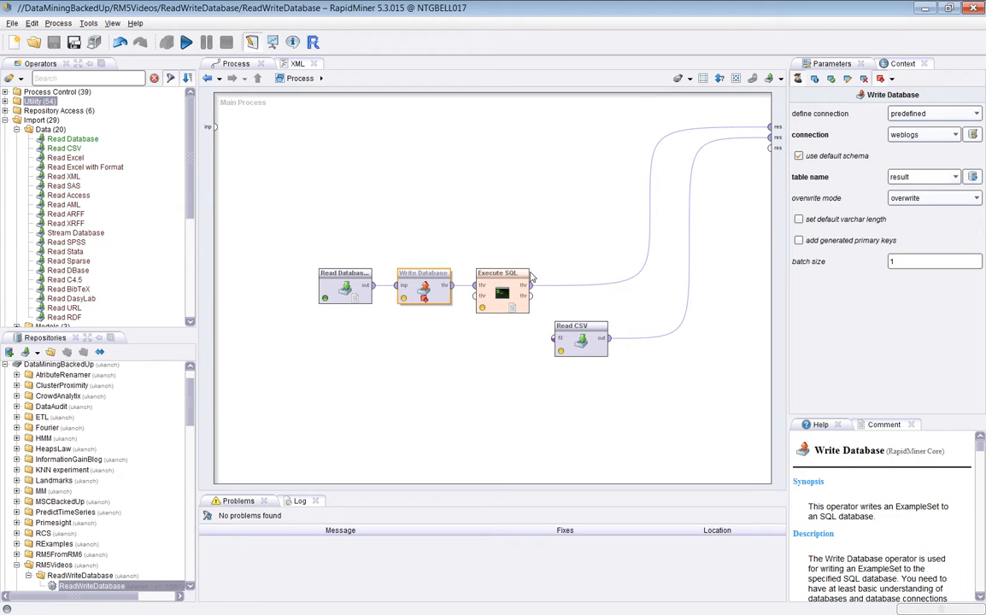
Step: Select the Execute SQL operator, review its query text without changing it, and highlight the MySQL export statement in the operator's comment
click(503, 289)
click(431, 288)
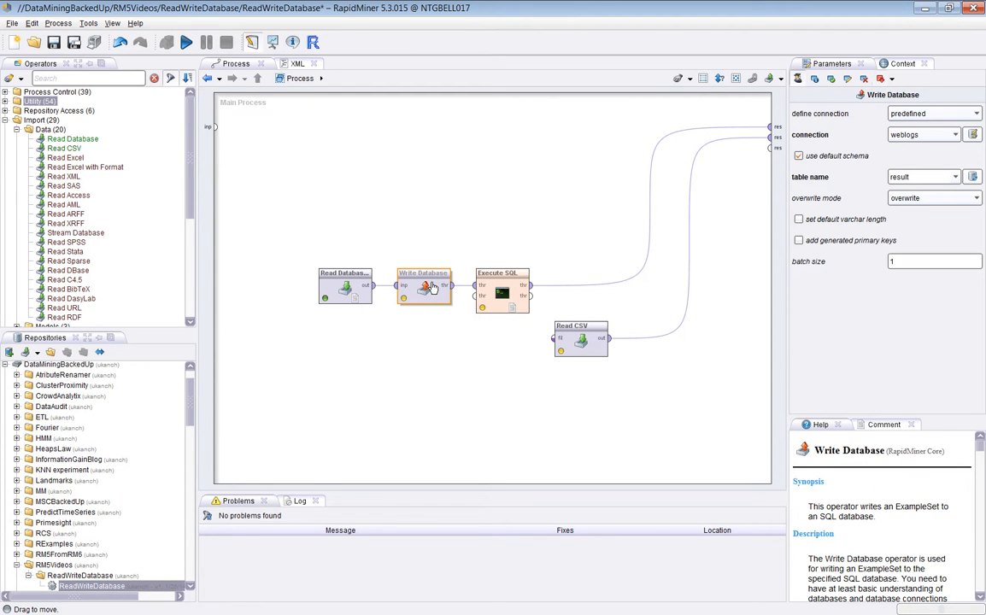
click(513, 292)
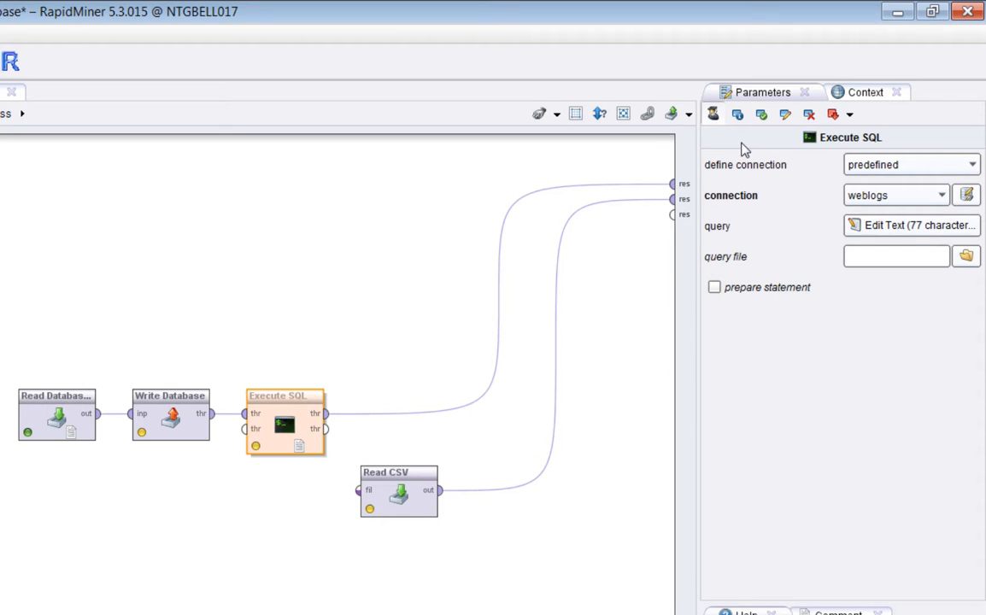
click(869, 227)
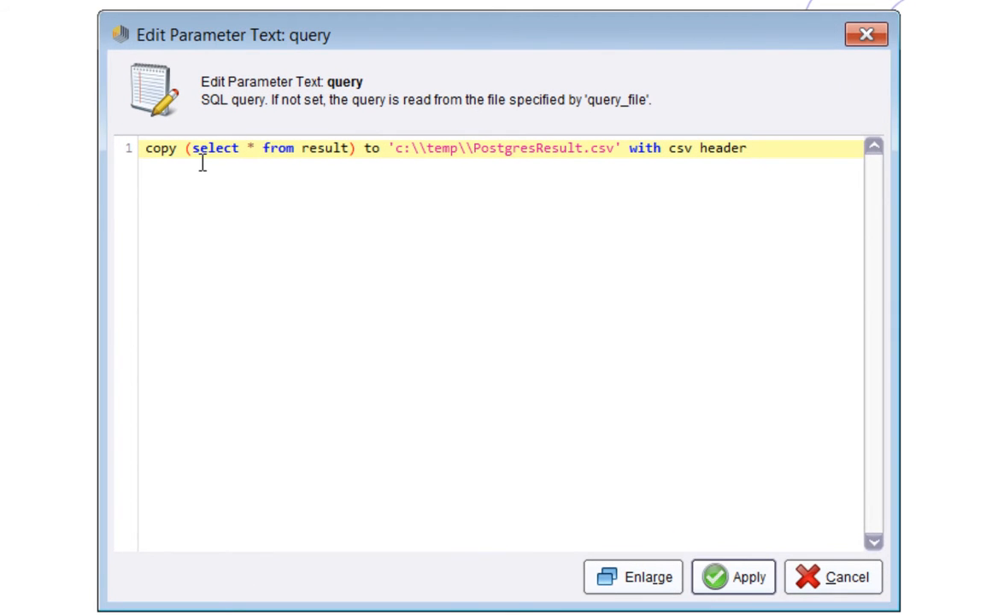
drag(193, 159, 362, 164)
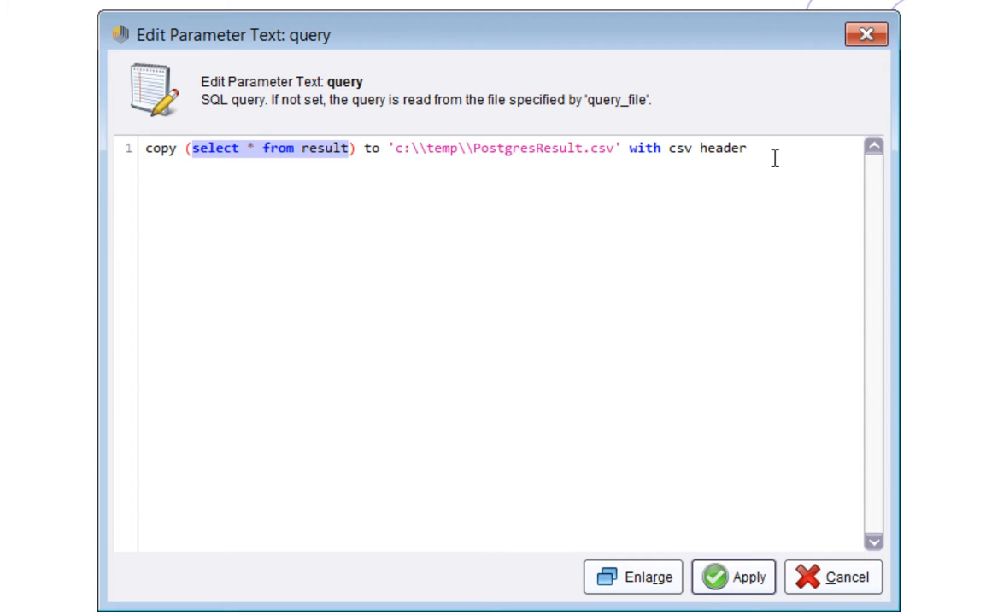
drag(755, 161, 127, 154)
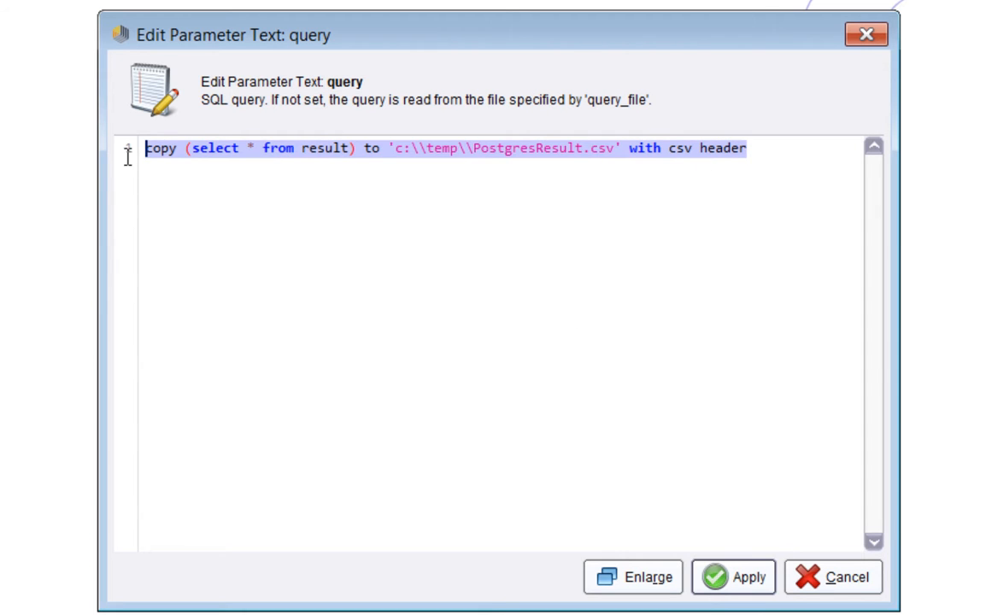
click(829, 588)
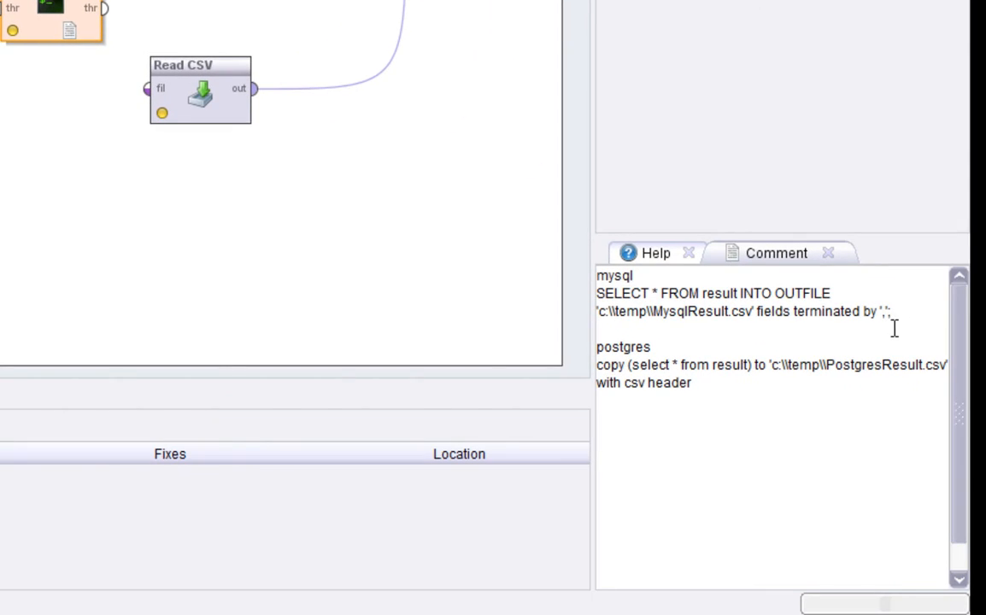
drag(902, 324, 584, 297)
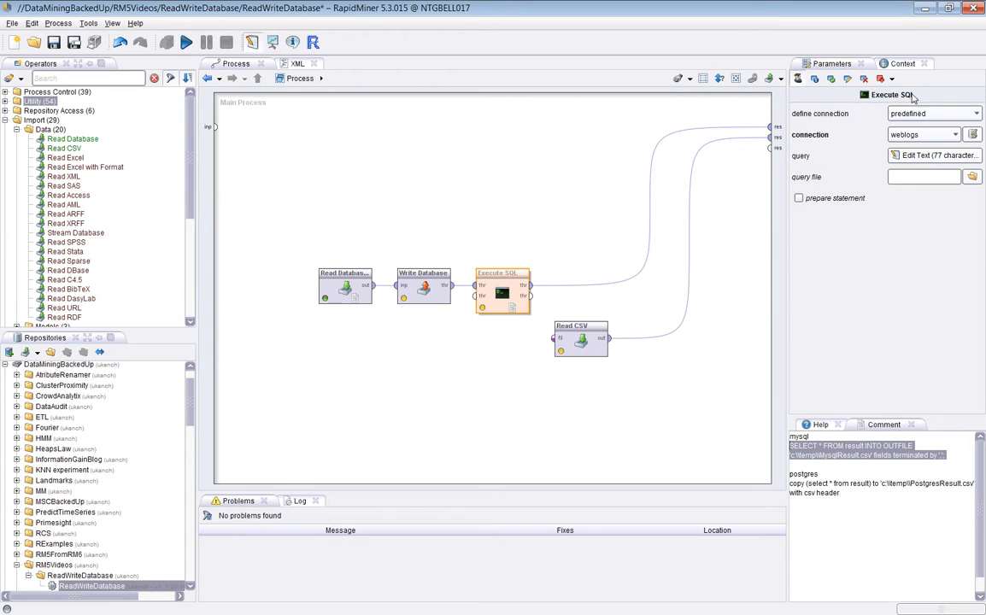
Step: Turn on Execute SQL's prepare statement option to view its parameters setting, and turn the option off again
click(799, 199)
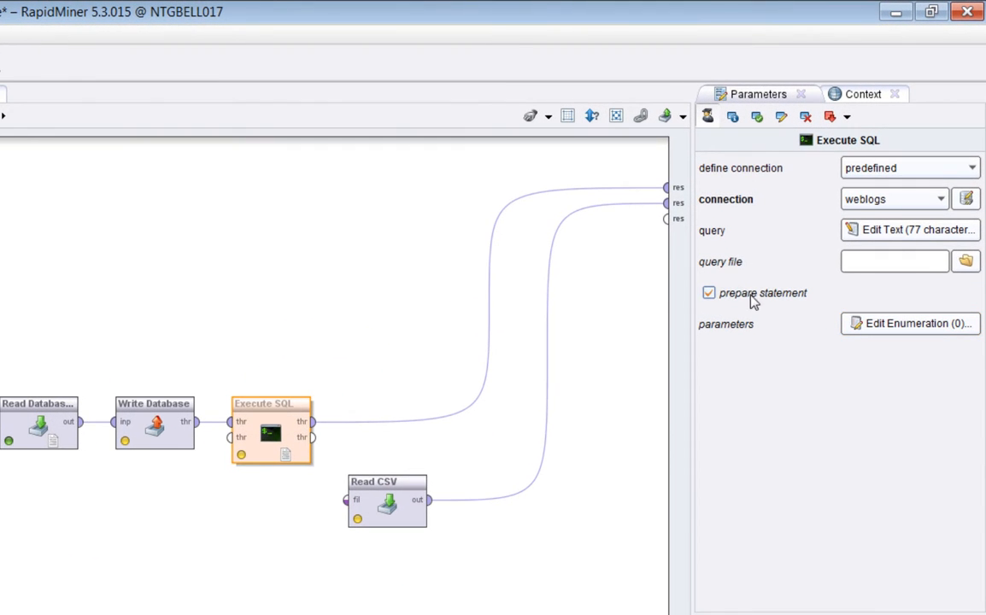
click(710, 293)
click(710, 292)
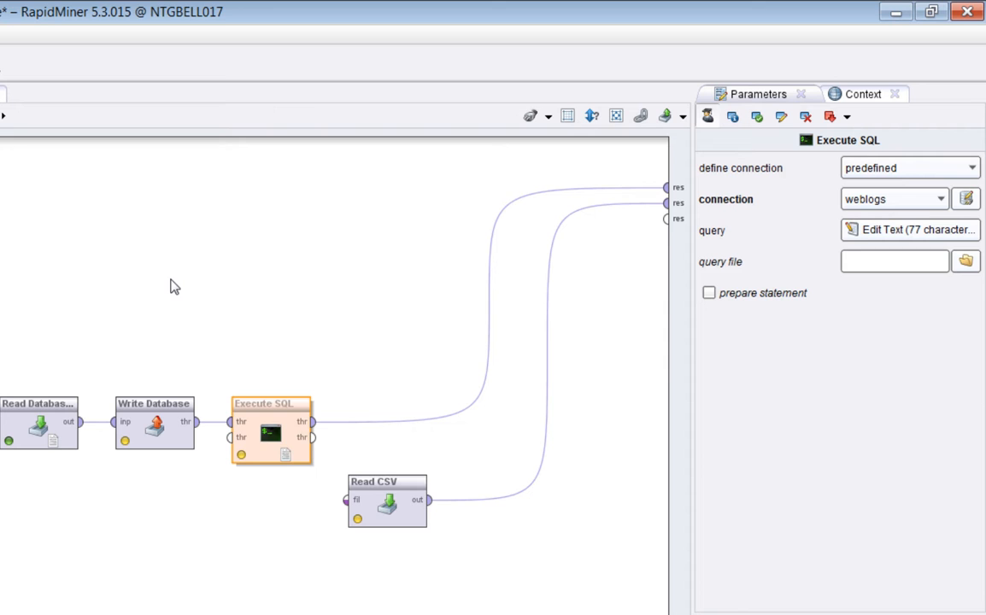
Step: Select the Read CSV operator, check that its csv file is PostgresResult.csv, and run the process
click(381, 502)
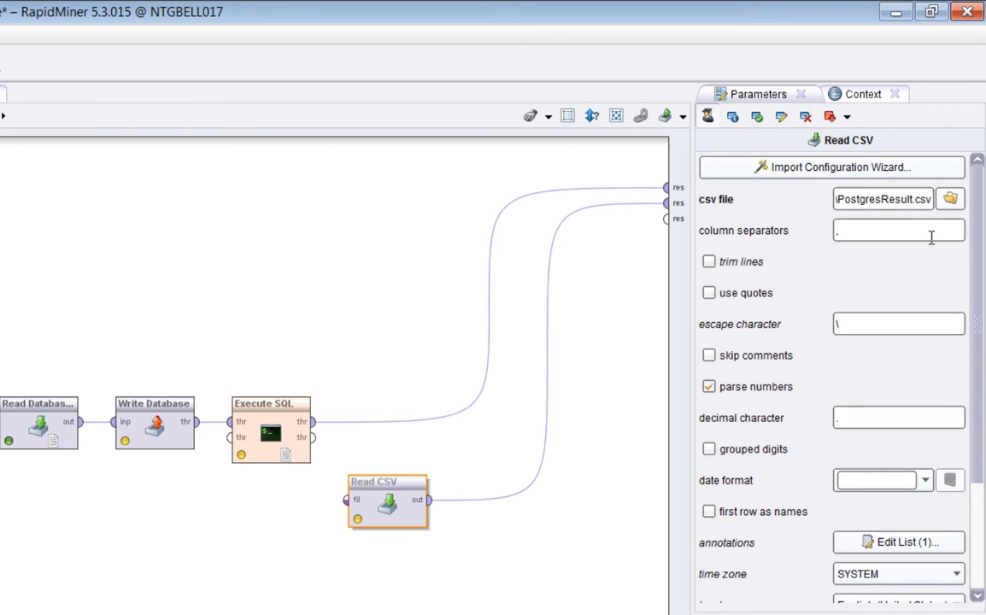
click(930, 206)
click(186, 42)
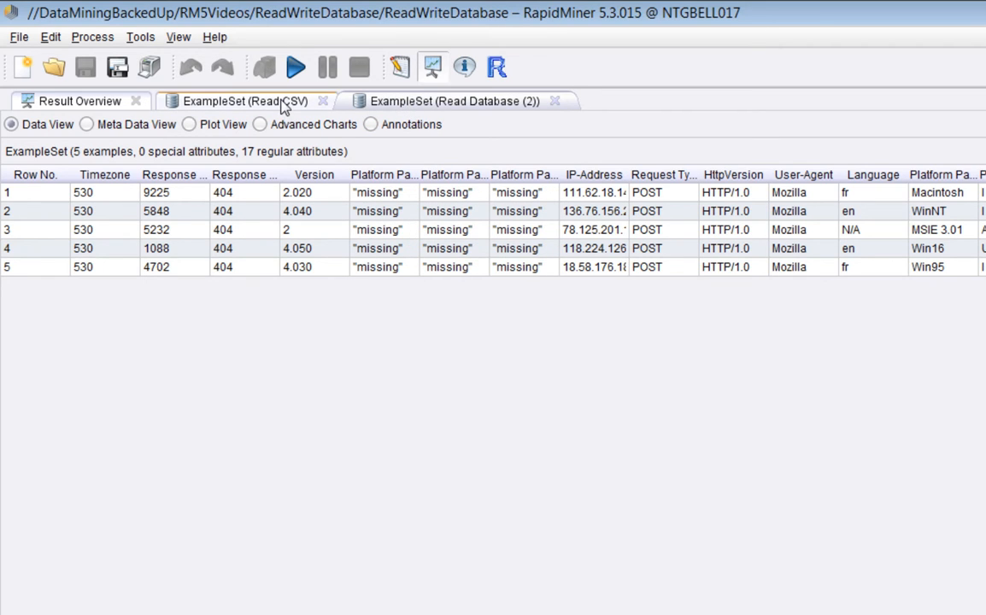
Step: Compare the Read CSV and Read Database (2) result tables, highlighting the CSV data's first columns, and return to the process design
click(257, 101)
click(400, 102)
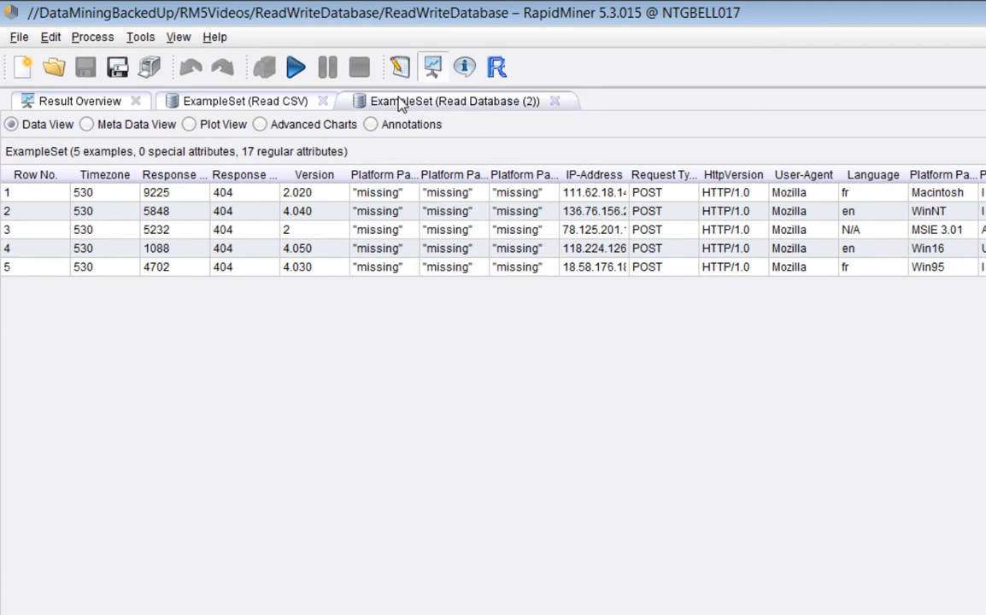
click(250, 102)
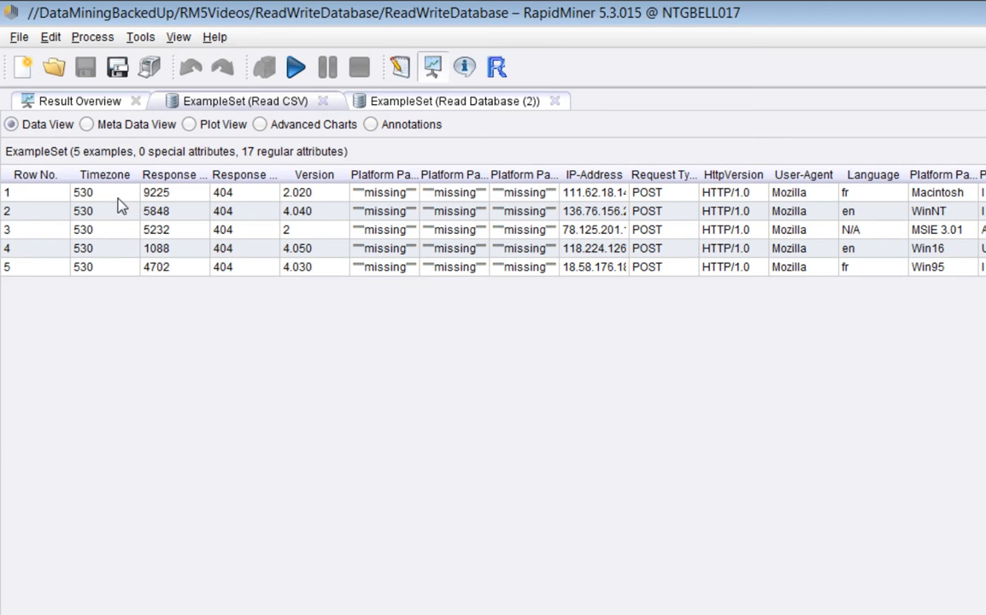
drag(128, 197, 401, 275)
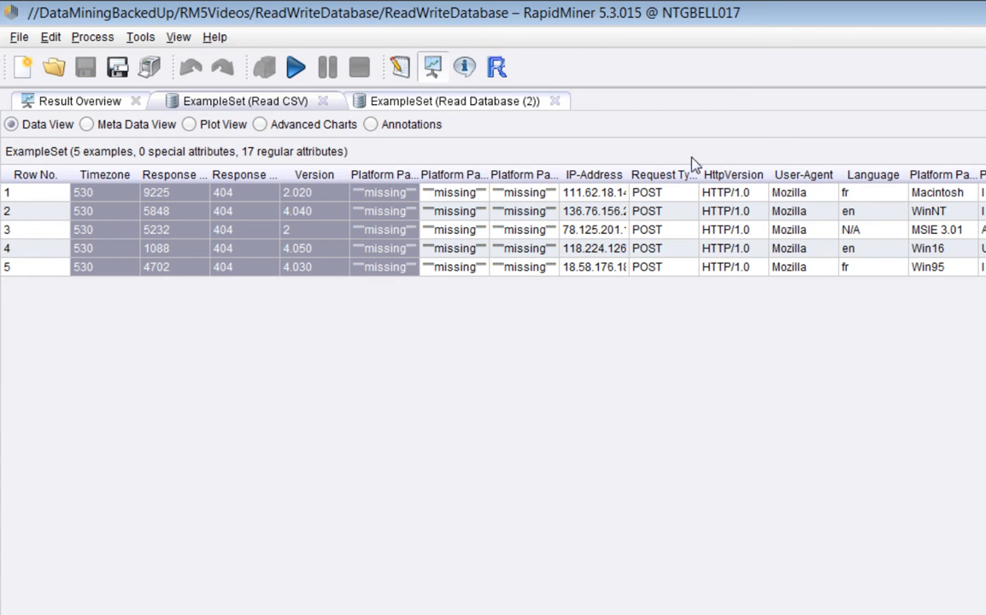
click(459, 105)
click(253, 104)
click(402, 70)
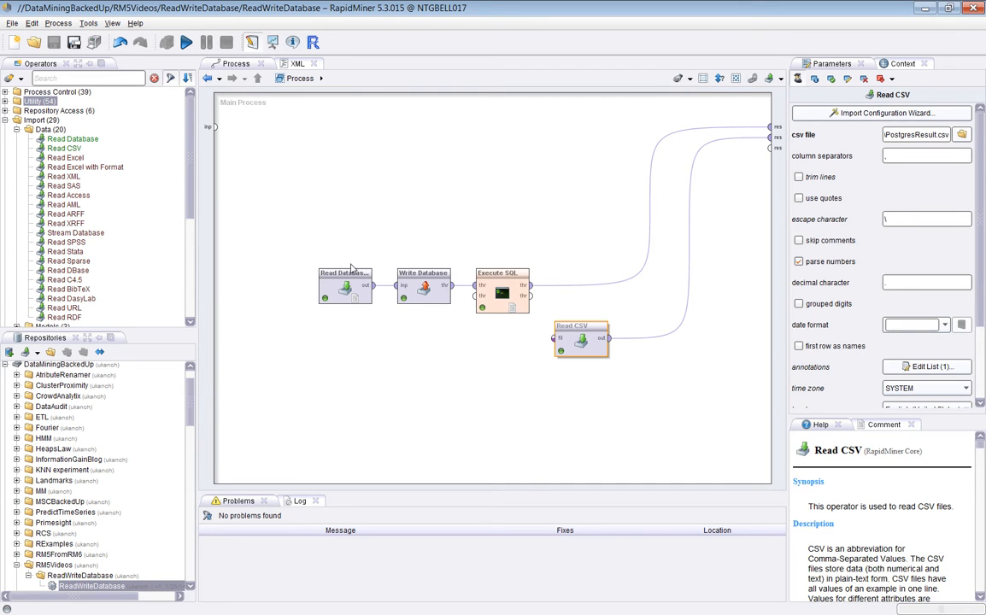
Step: Review the Read Database (2) operator's SQL query without changing it, and open its list of prepared statement parameters
click(353, 280)
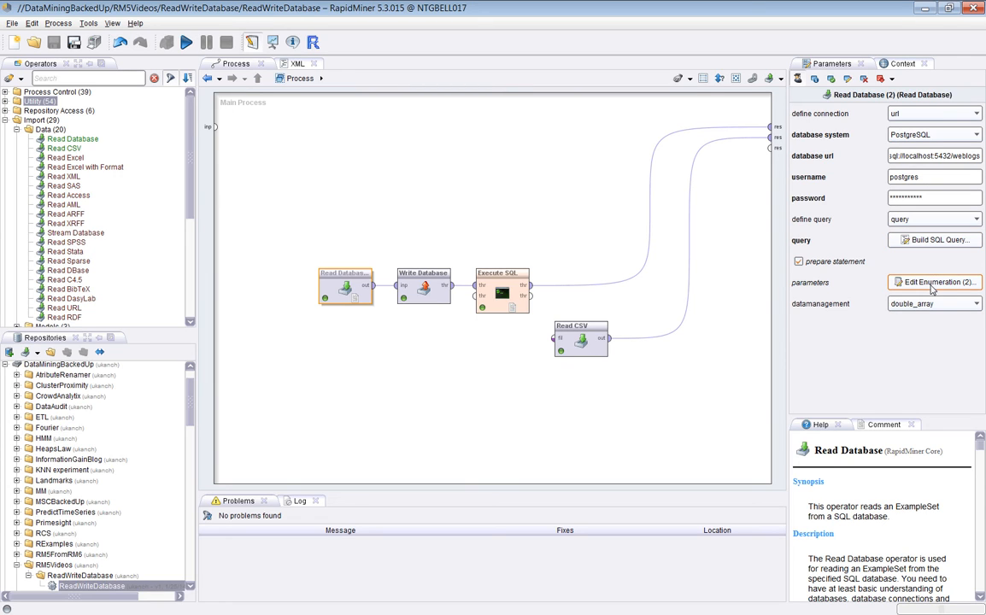
click(938, 241)
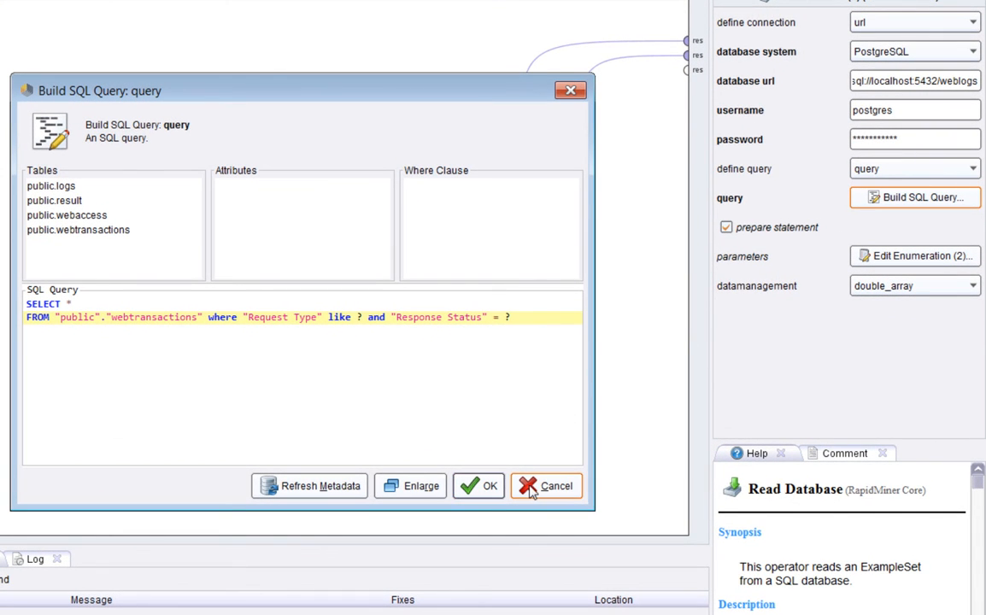
click(532, 488)
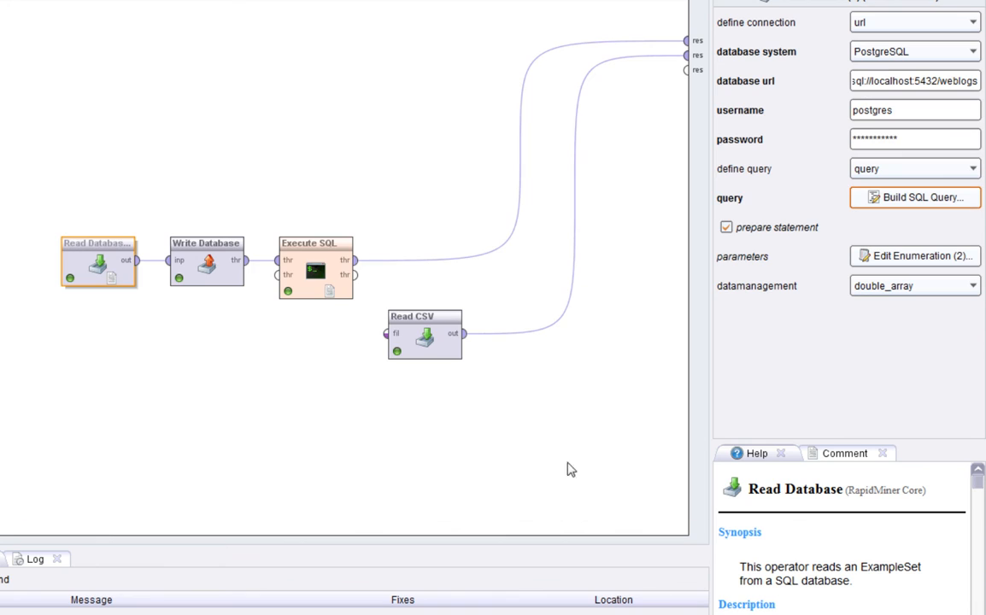
click(885, 260)
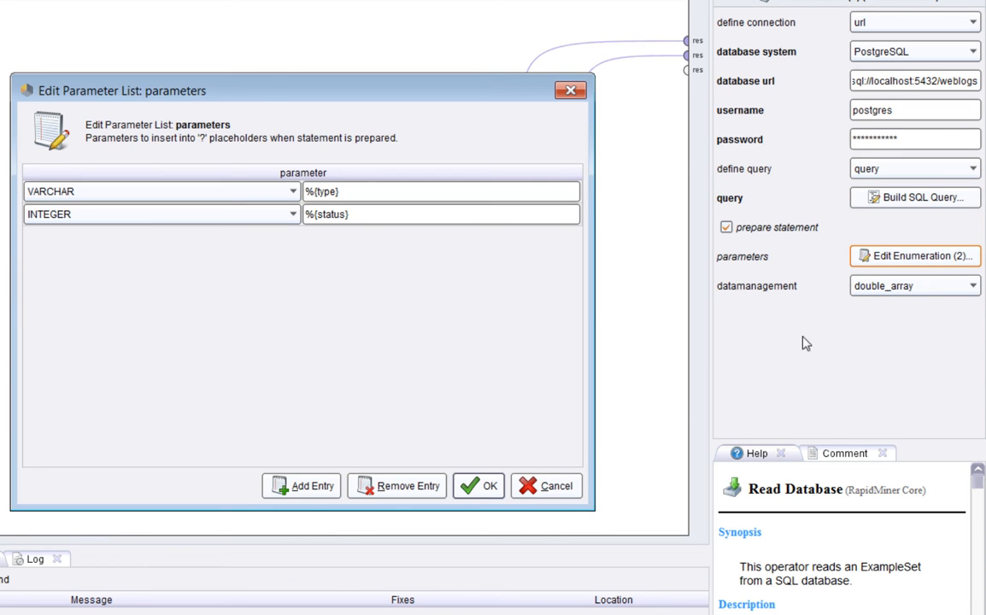